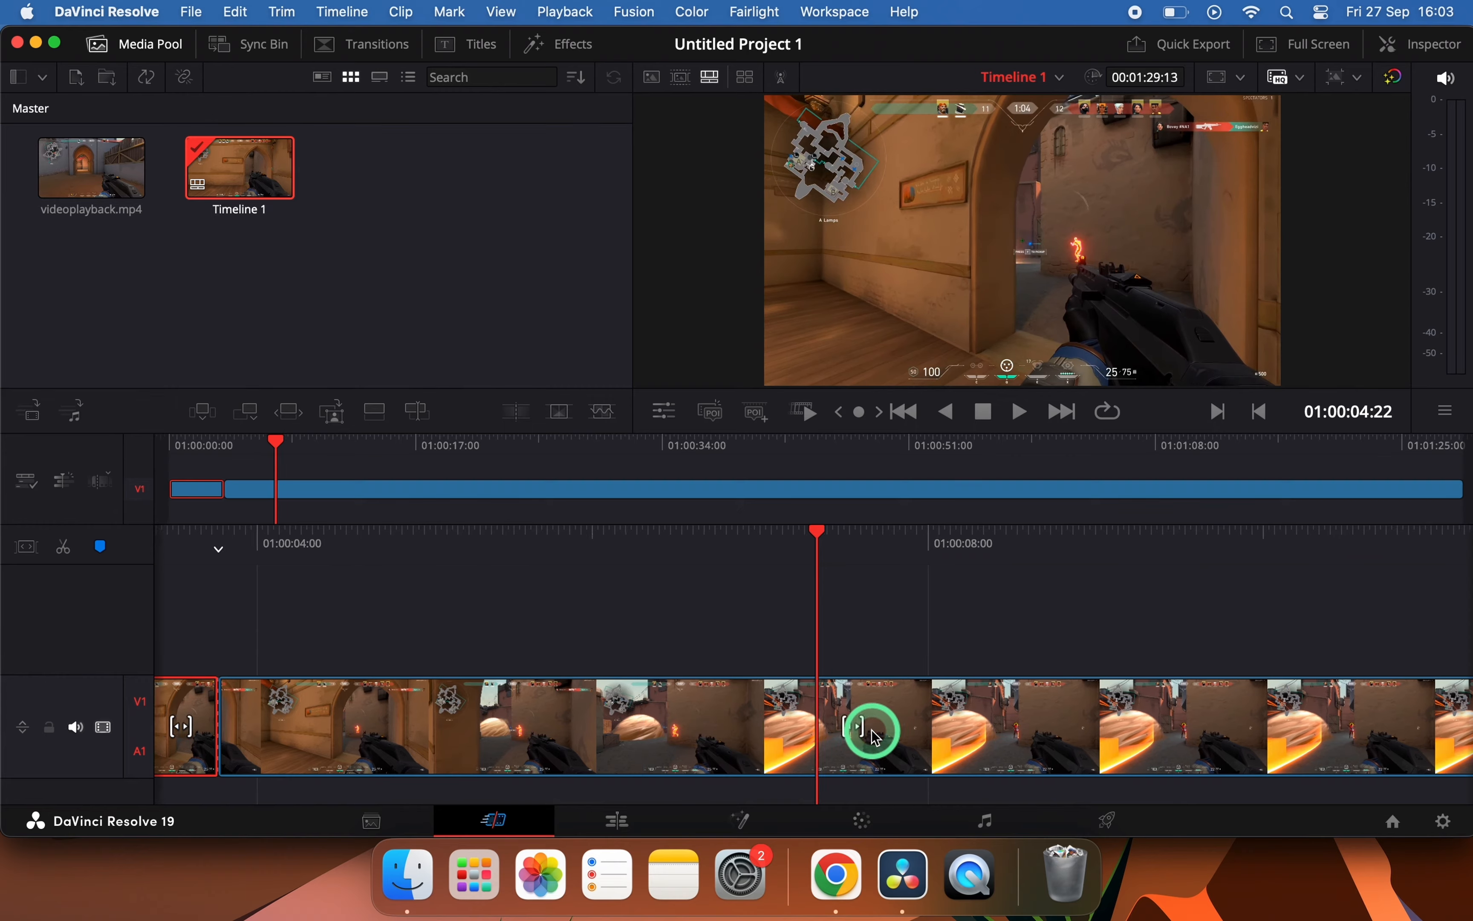
Split the gameplay clip on the timeline at 01:00:07:22, just after the enemy is killed
{"action": "scroll", "coordinate": [875, 737], "scroll_direction": "left", "scroll_amount": 3}
{"action": "scroll", "coordinate": [875, 737], "scroll_direction": "left", "scroll_amount": 5}
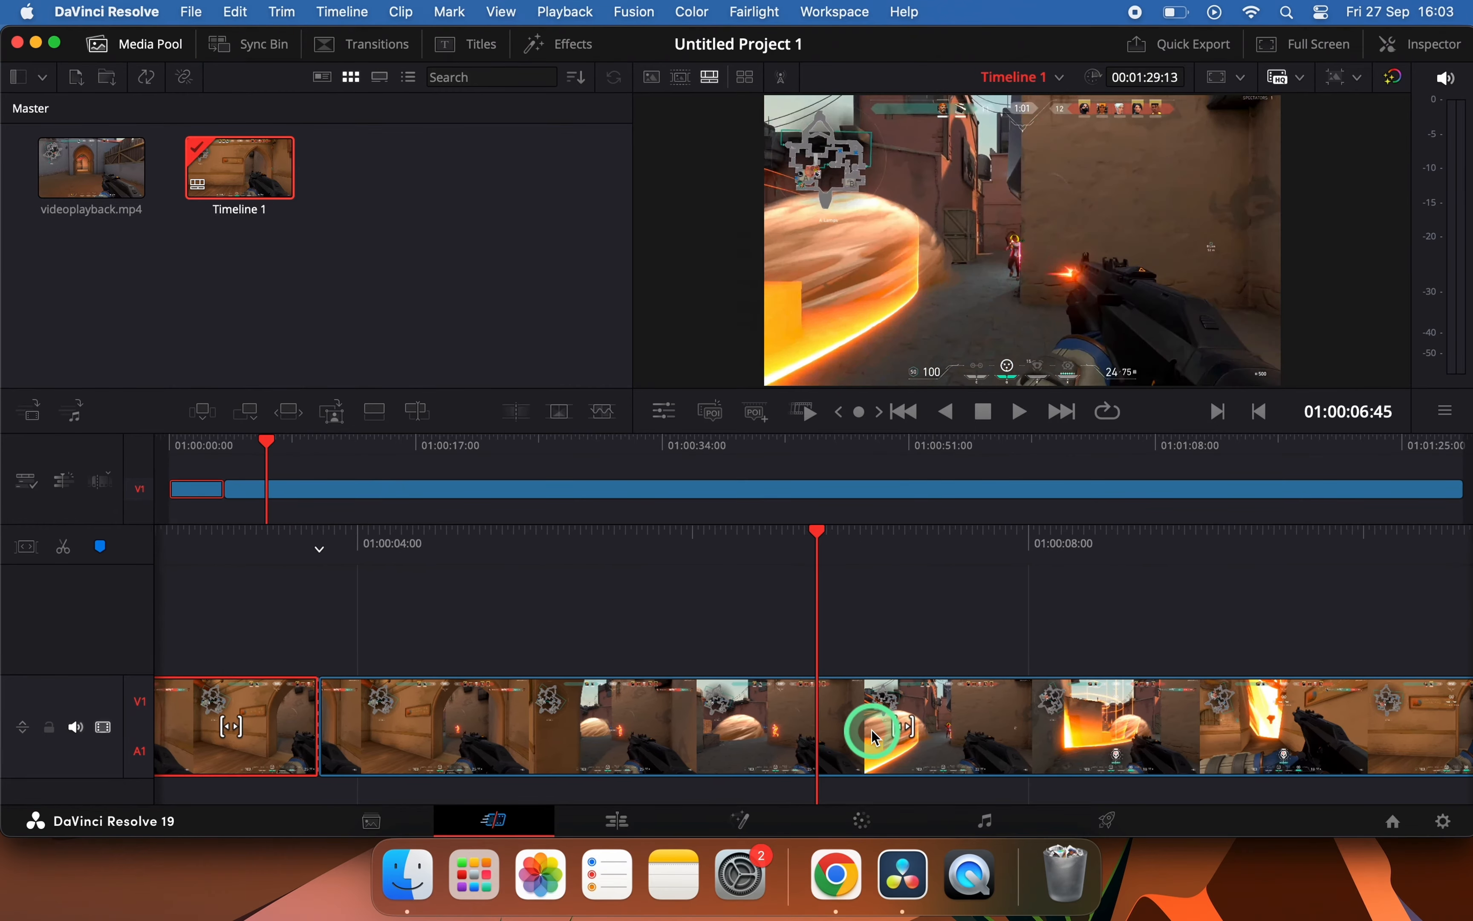
{"action": "scroll", "coordinate": [874, 737], "scroll_direction": "right", "scroll_amount": 1}
{"action": "scroll", "coordinate": [875, 737], "scroll_direction": "right", "scroll_amount": 4}
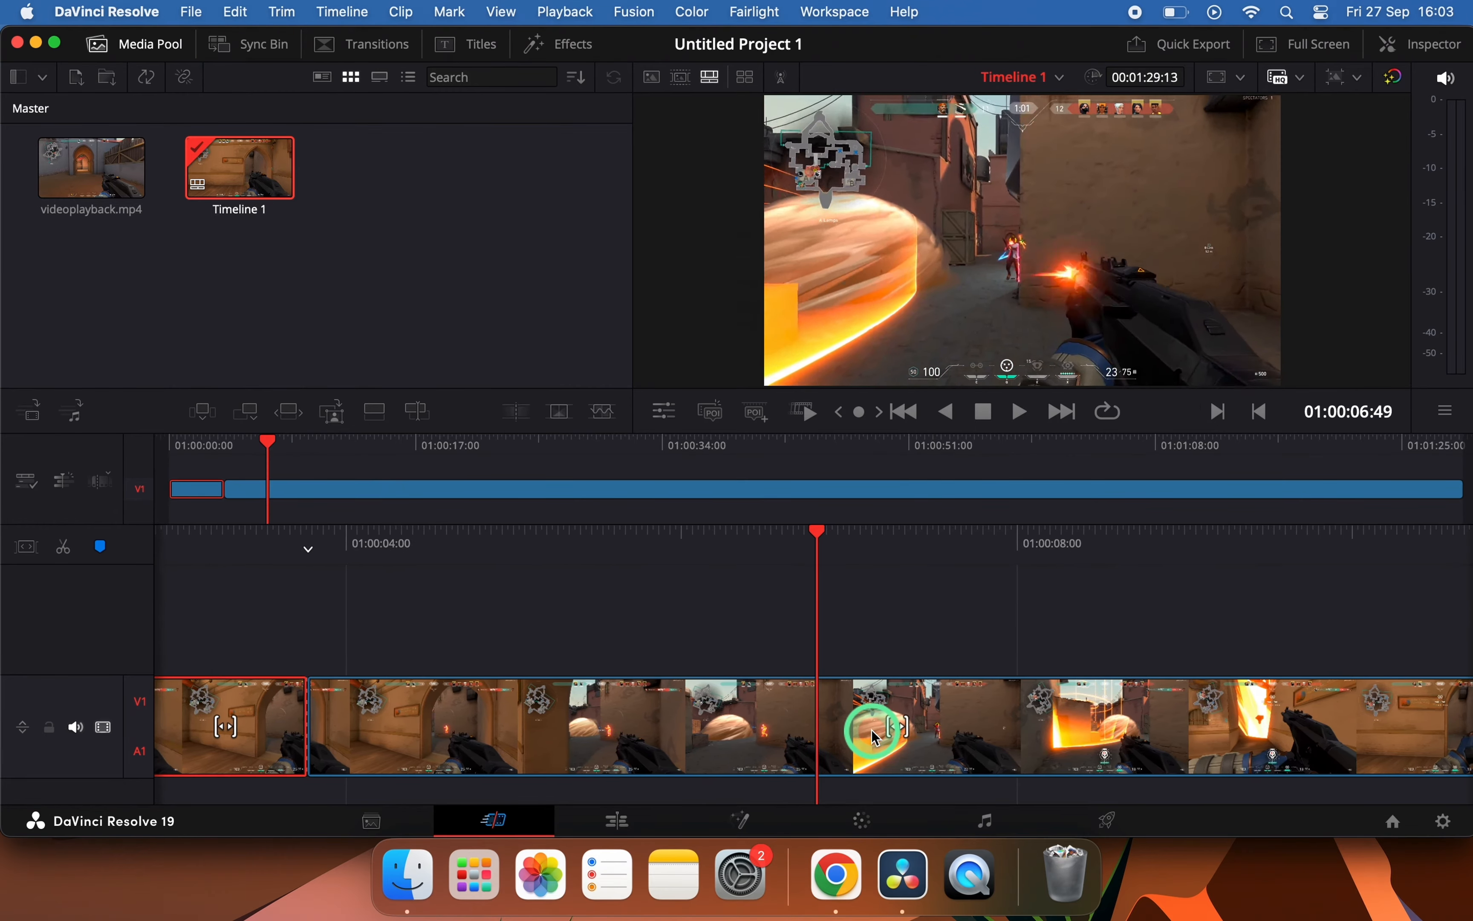
{"action": "scroll", "coordinate": [875, 737], "scroll_direction": "right", "scroll_amount": 2}
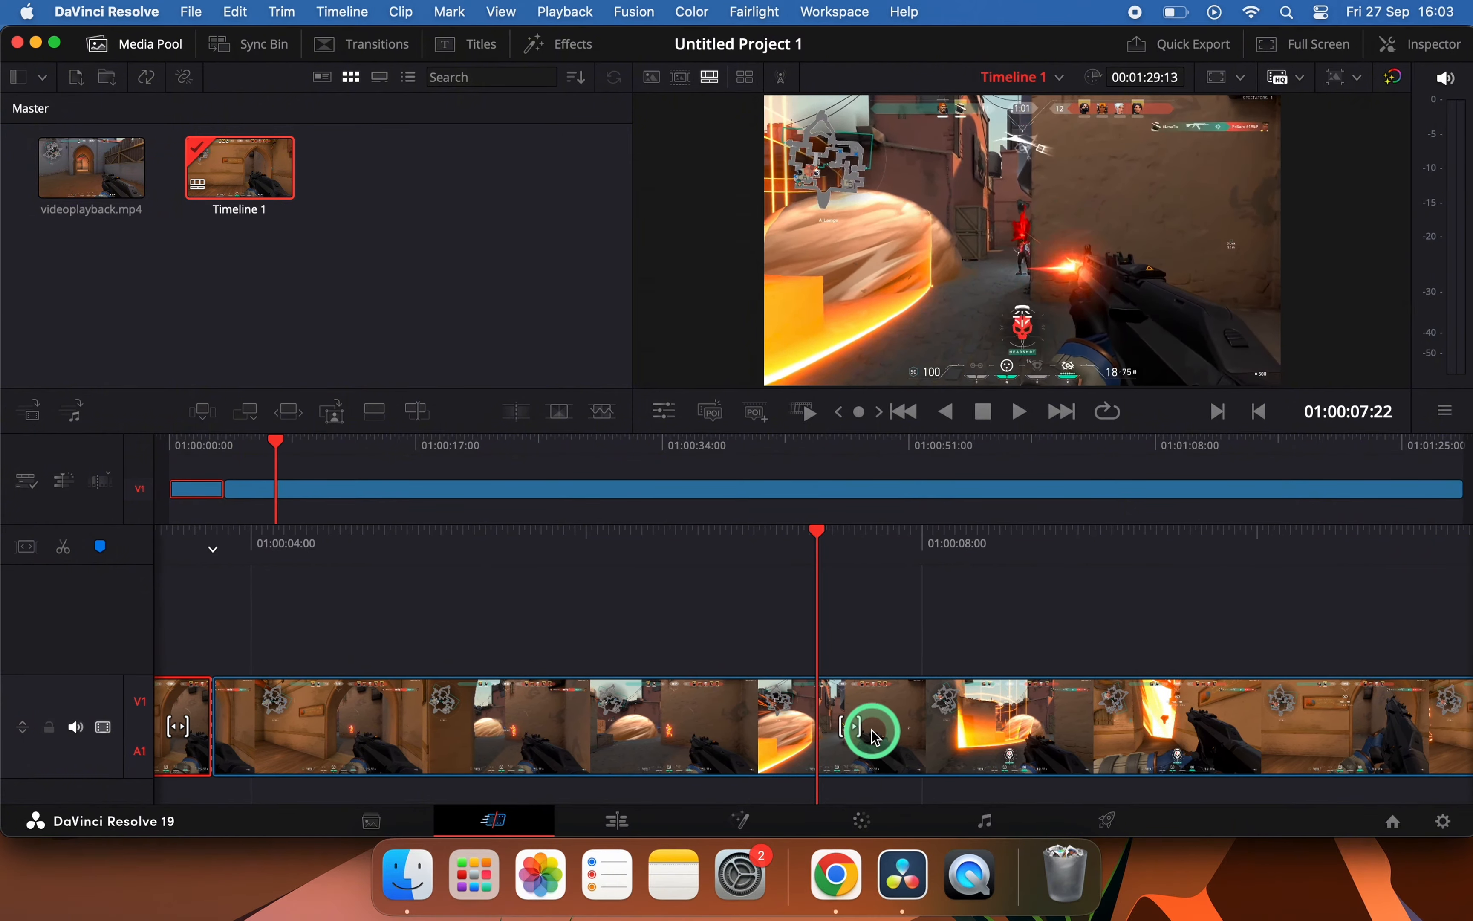
{"action": "left_click", "coordinate": [814, 731]}
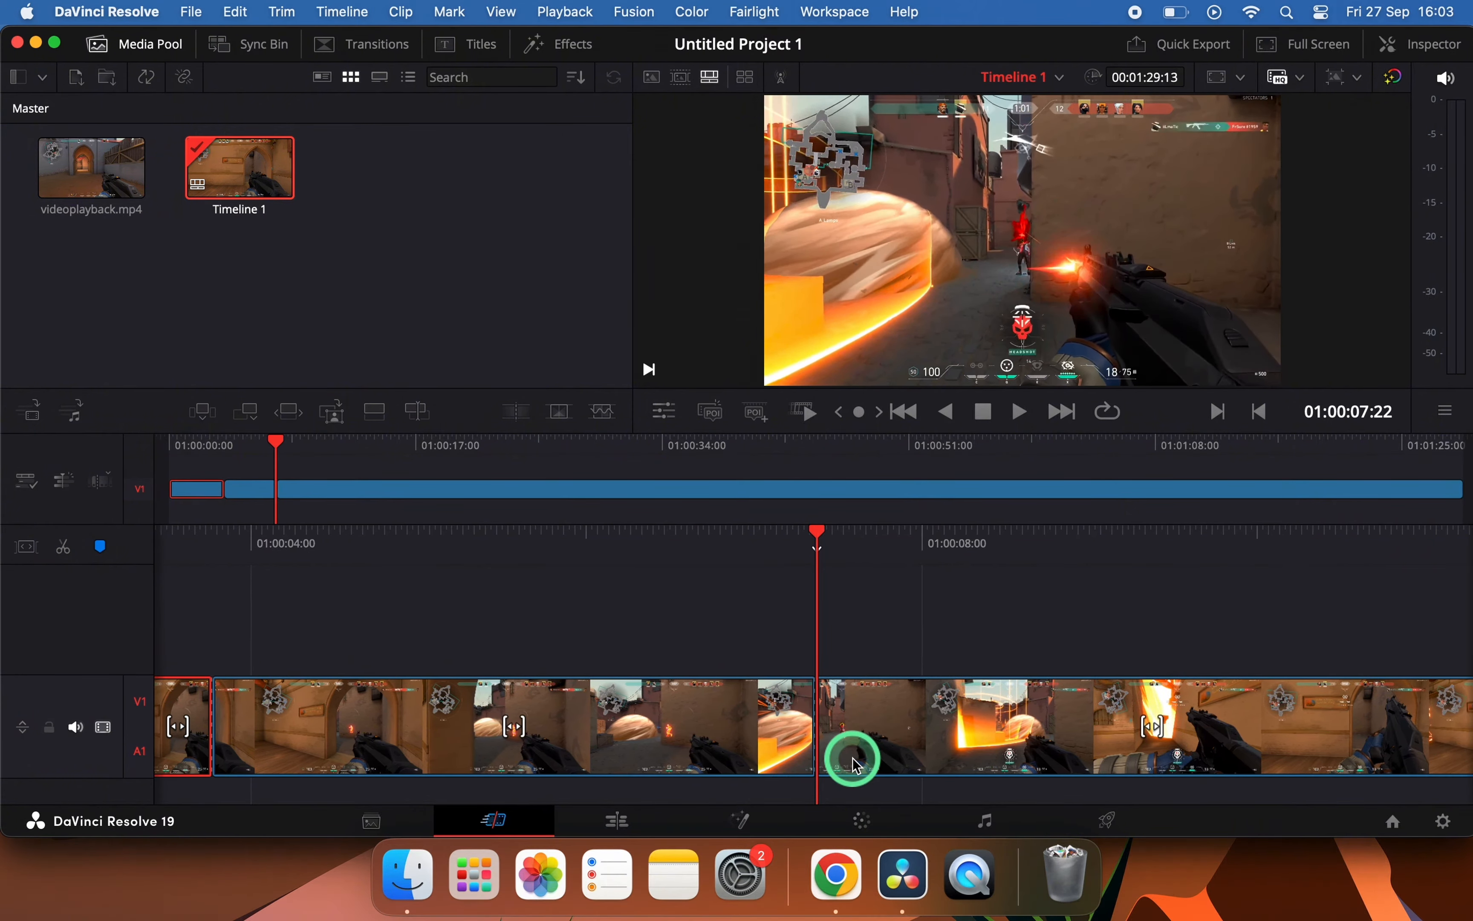
Select the middle clip segment between the two cuts and open it on the Fusion page
{"action": "scroll", "coordinate": [847, 756], "scroll_direction": "left", "scroll_amount": 3}
{"action": "scroll", "coordinate": [648, 723], "scroll_direction": "left", "scroll_amount": 1}
{"action": "scroll", "coordinate": [621, 723], "scroll_direction": "left", "scroll_amount": 1}
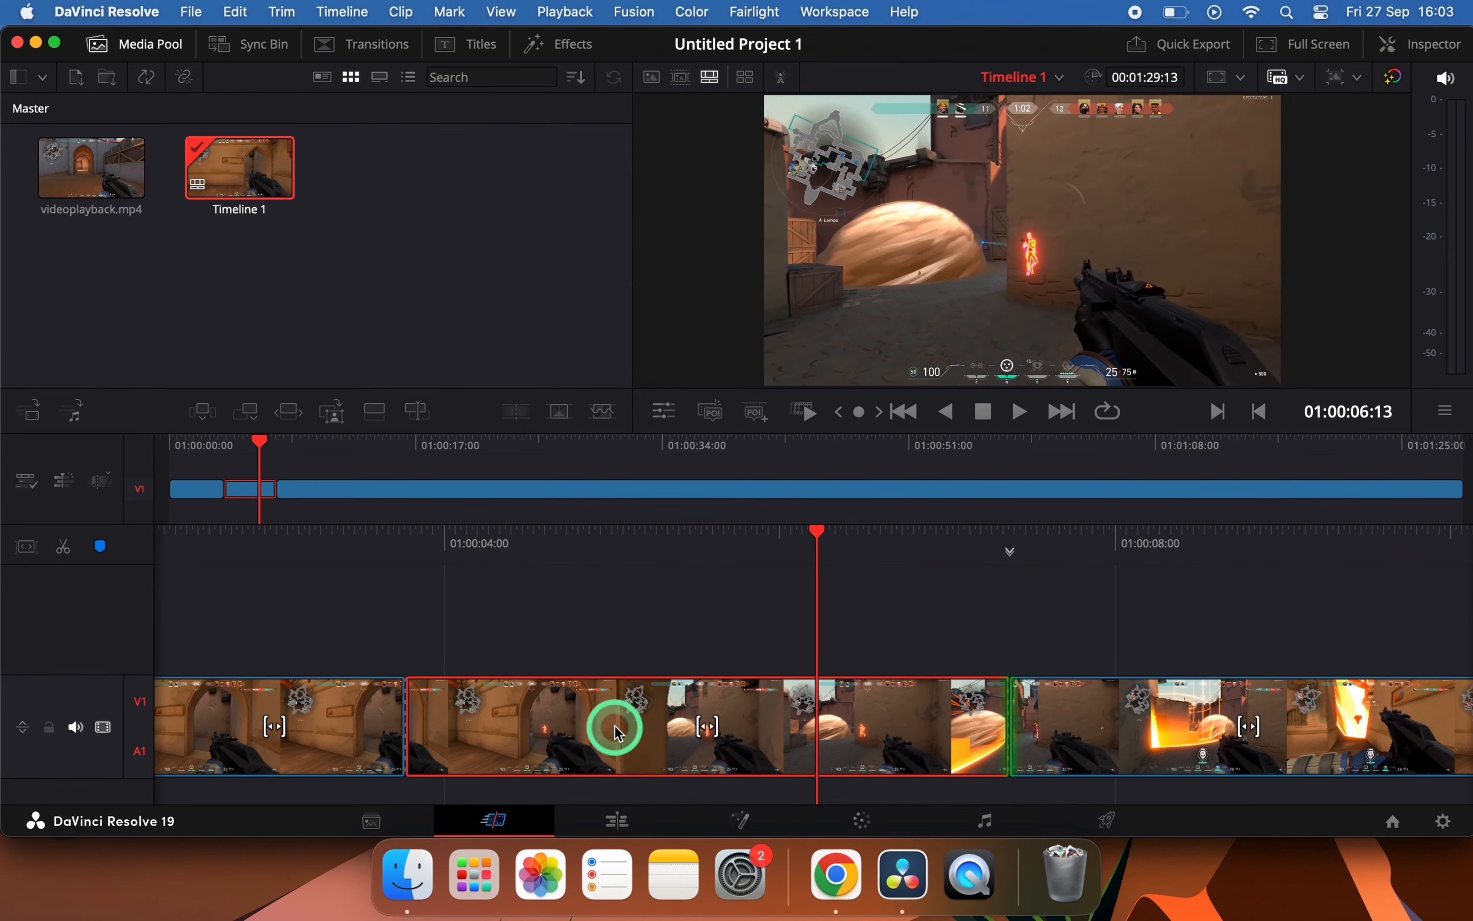
{"action": "left_click", "coordinate": [743, 818]}
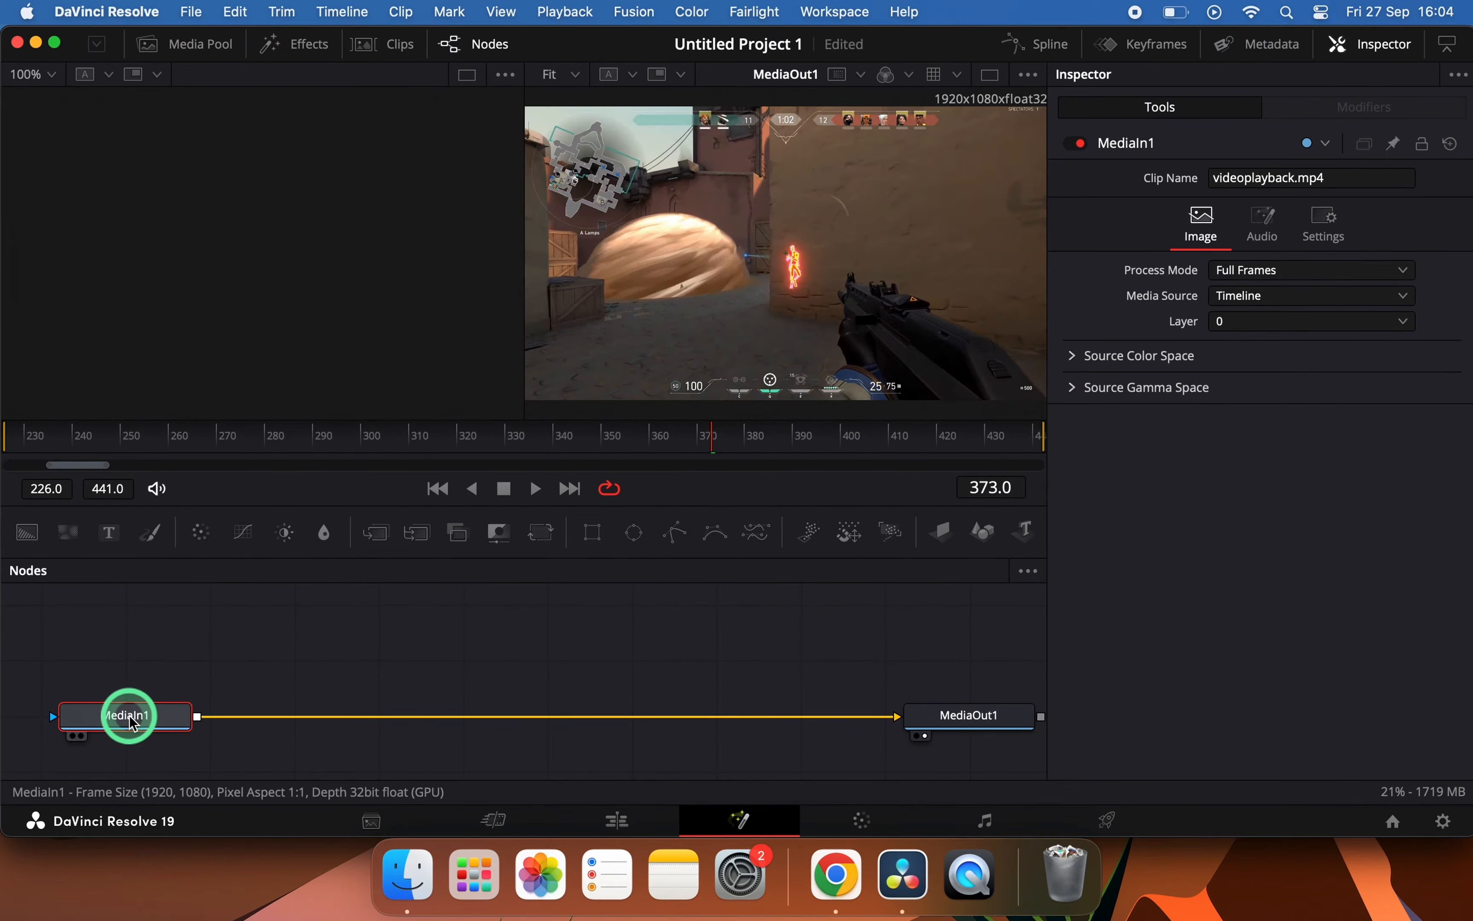
Add a Tracker node directly after MediaIn1 in the node graph
{"action": "left_click", "coordinate": [149, 714]}
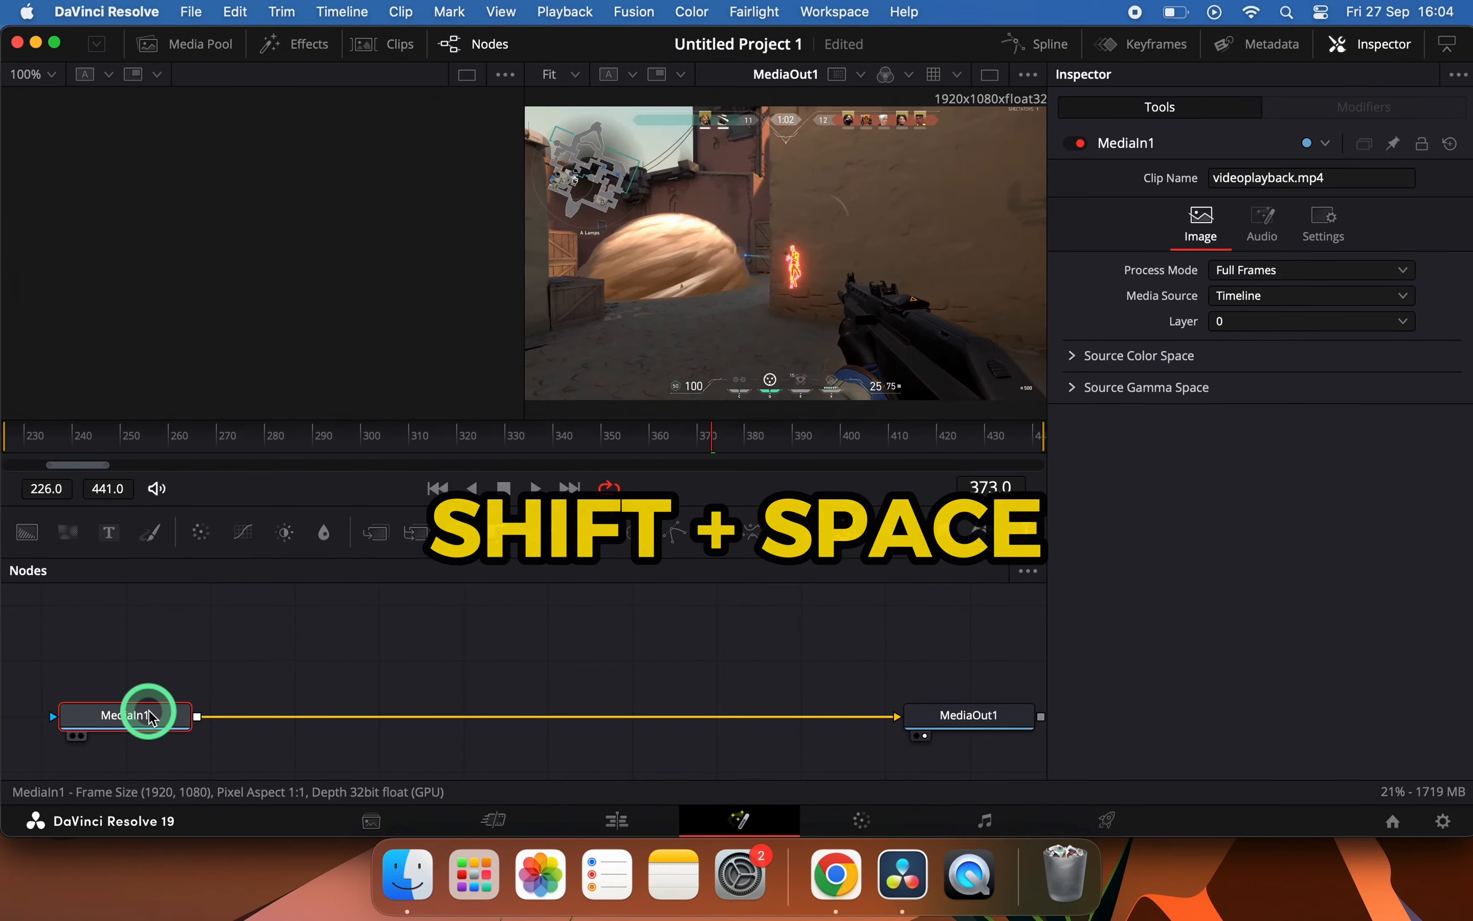
{"action": "key", "text": "shift+space"}
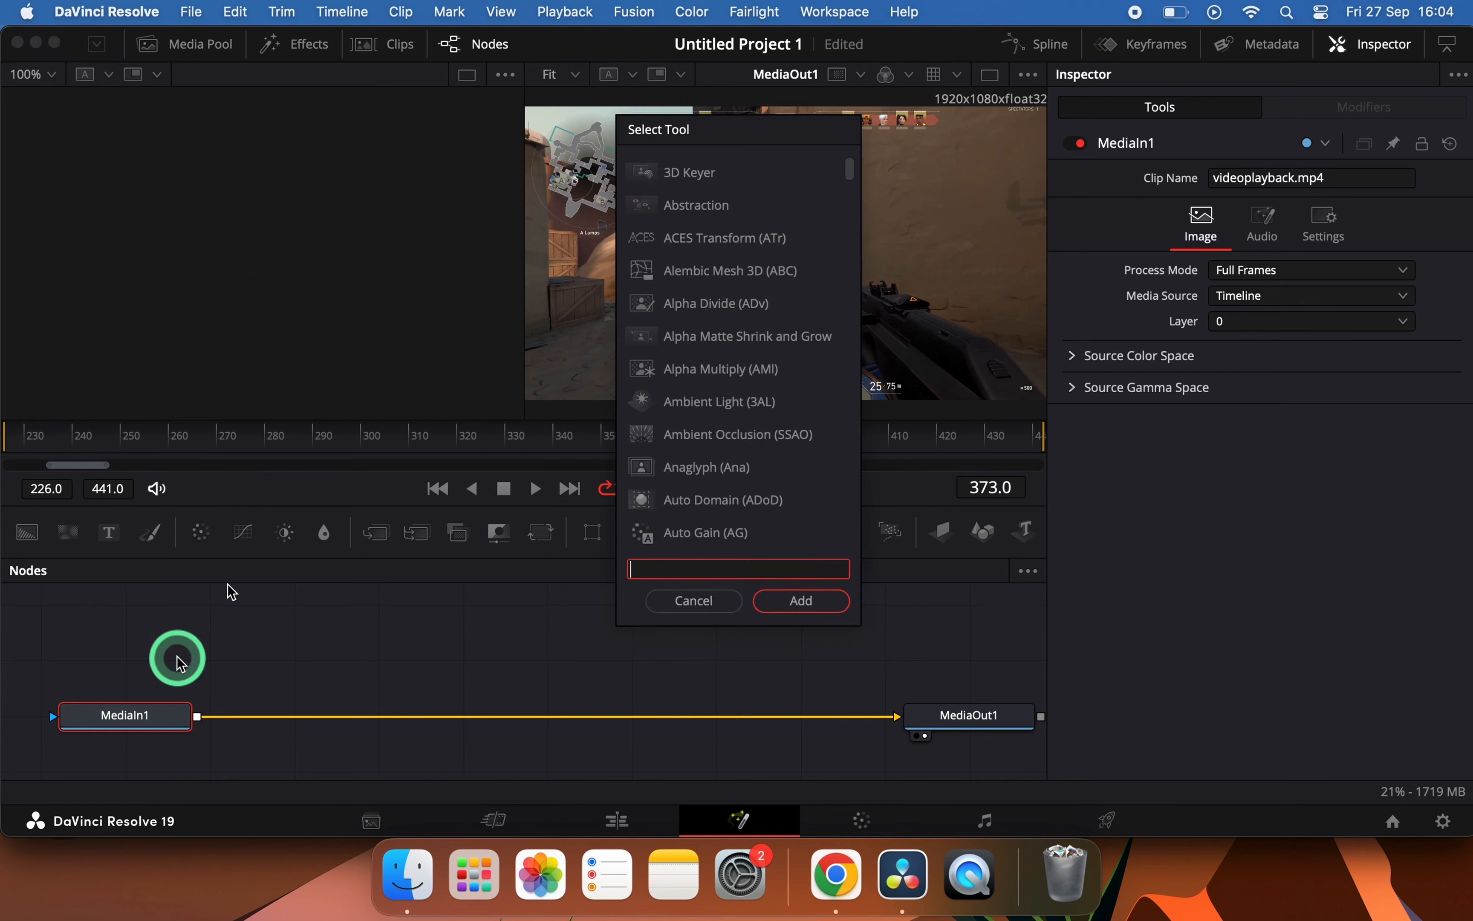
{"action": "type", "text": "TRACKER"}
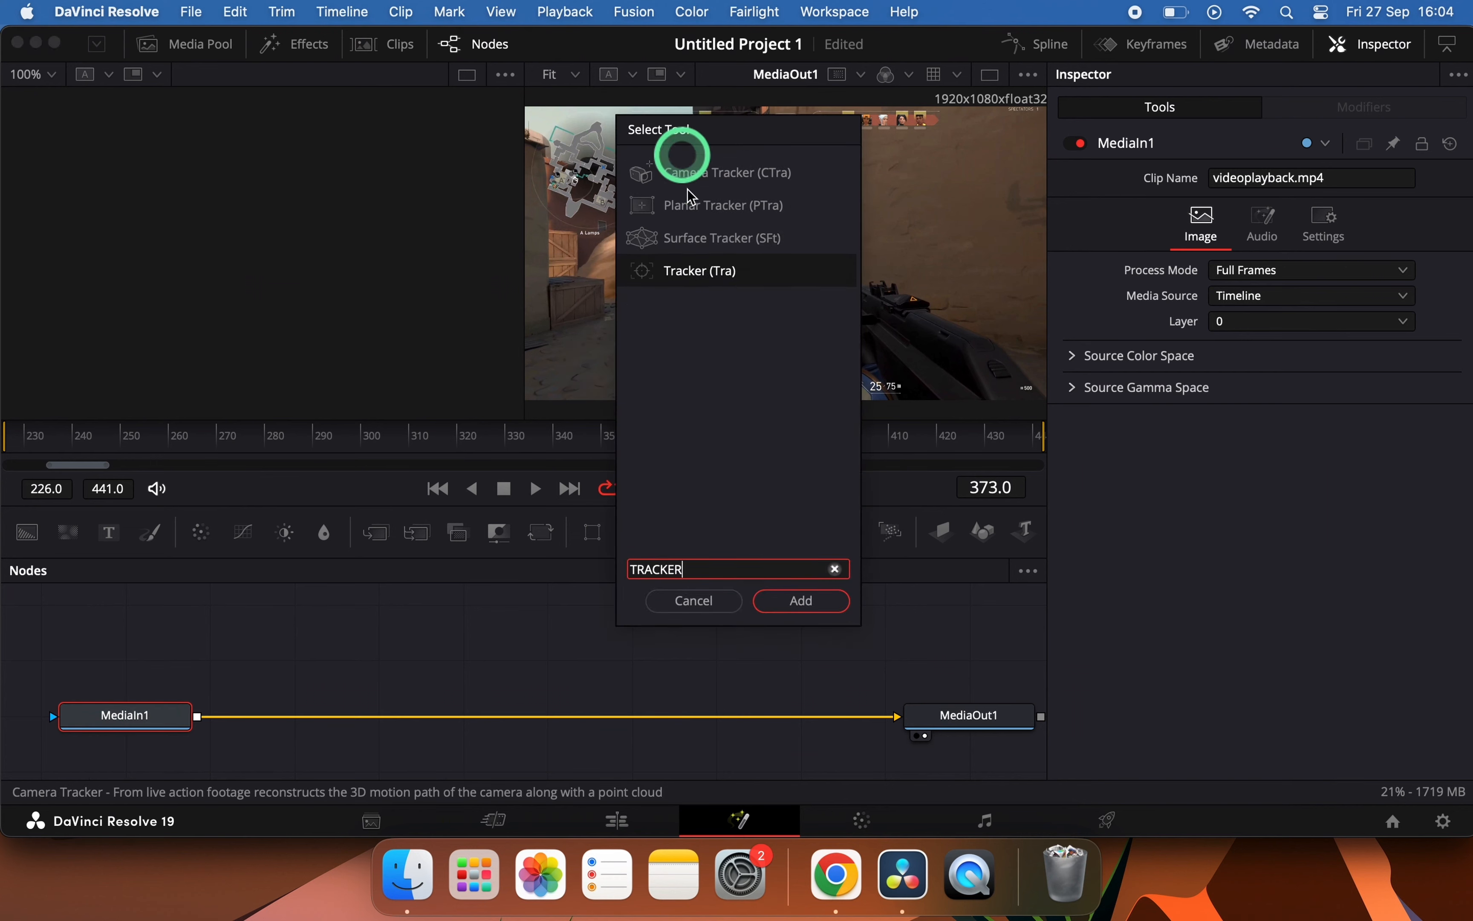
{"action": "left_click", "coordinate": [798, 600]}
{"action": "left_click_drag", "start_coordinate": [339, 713], "coordinate": [384, 712]}
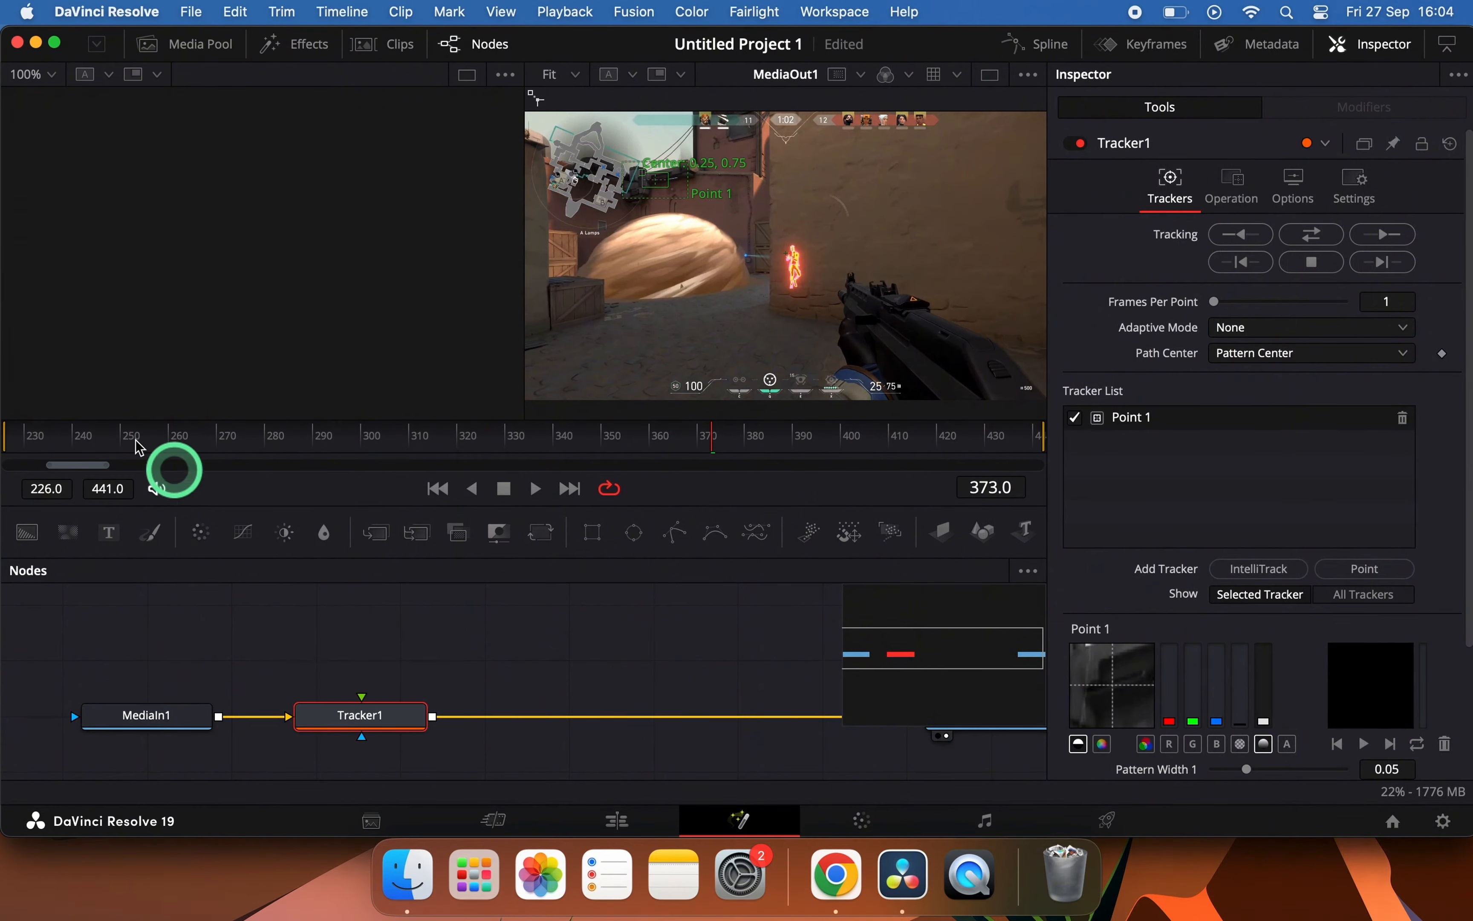
Place the tracker point over the glowing enemy's head at frame 226 and shrink its pattern box to fit the head
{"action": "left_click_drag", "start_coordinate": [100, 438], "coordinate": [4, 438]}
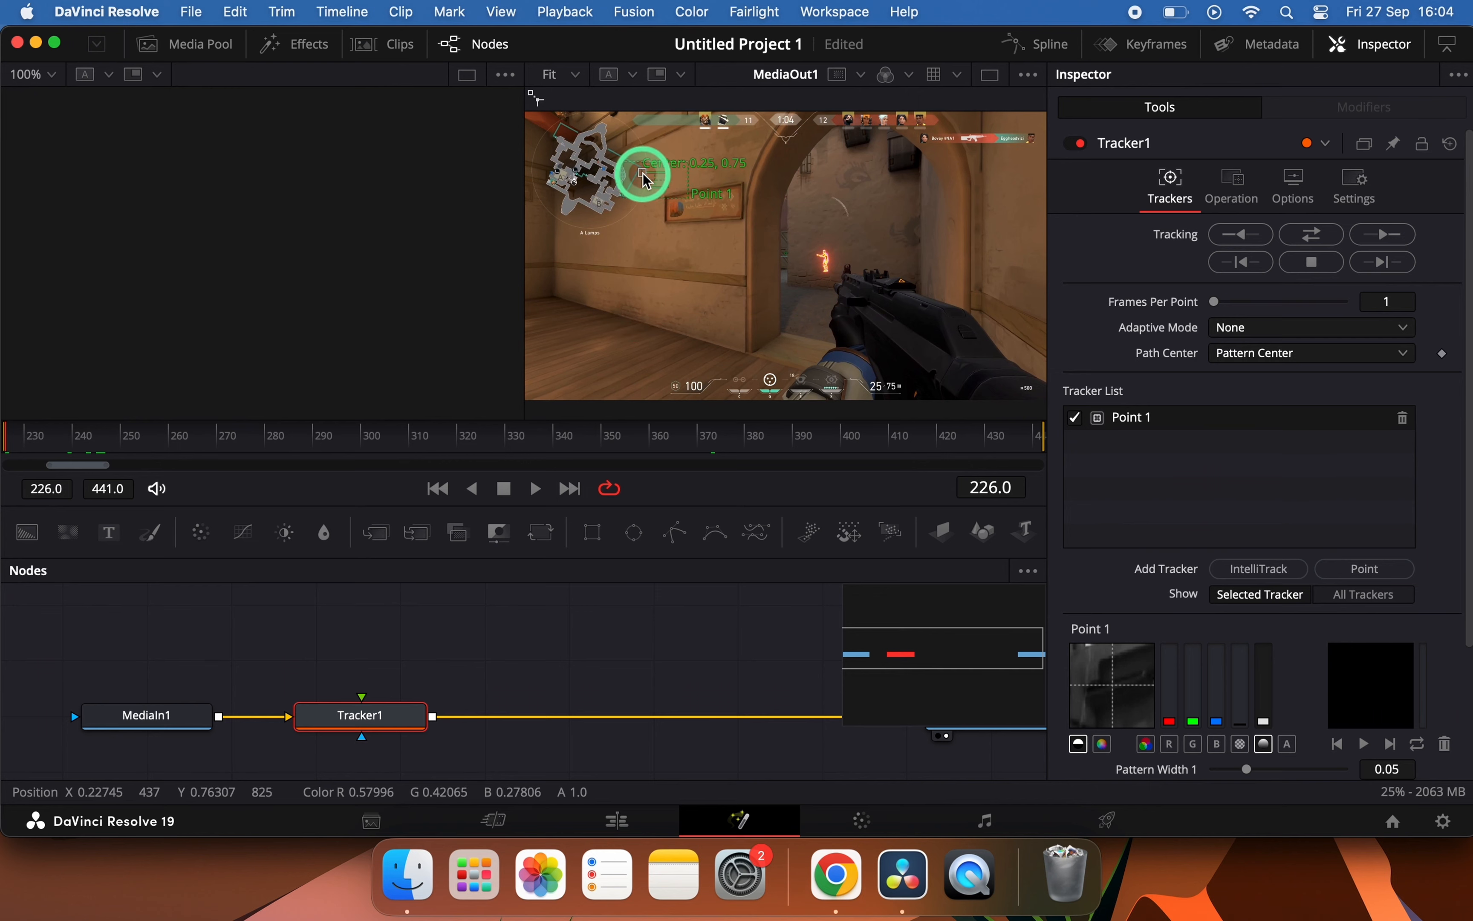
{"action": "left_click_drag", "start_coordinate": [647, 180], "coordinate": [810, 245]}
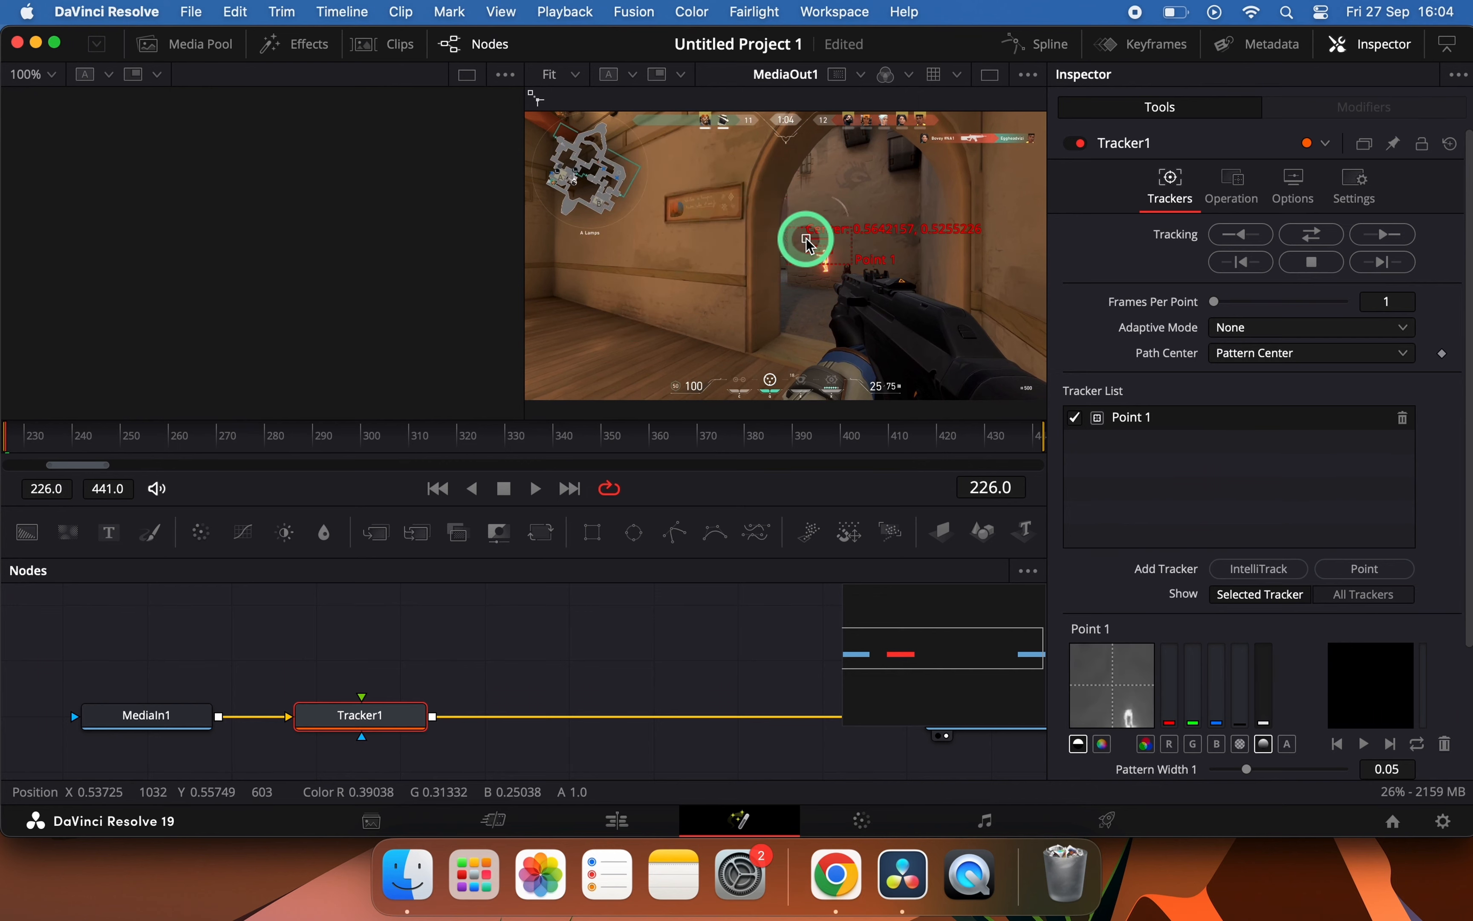
{"action": "scroll", "coordinate": [807, 239], "scroll_direction": "up", "scroll_amount": 3}
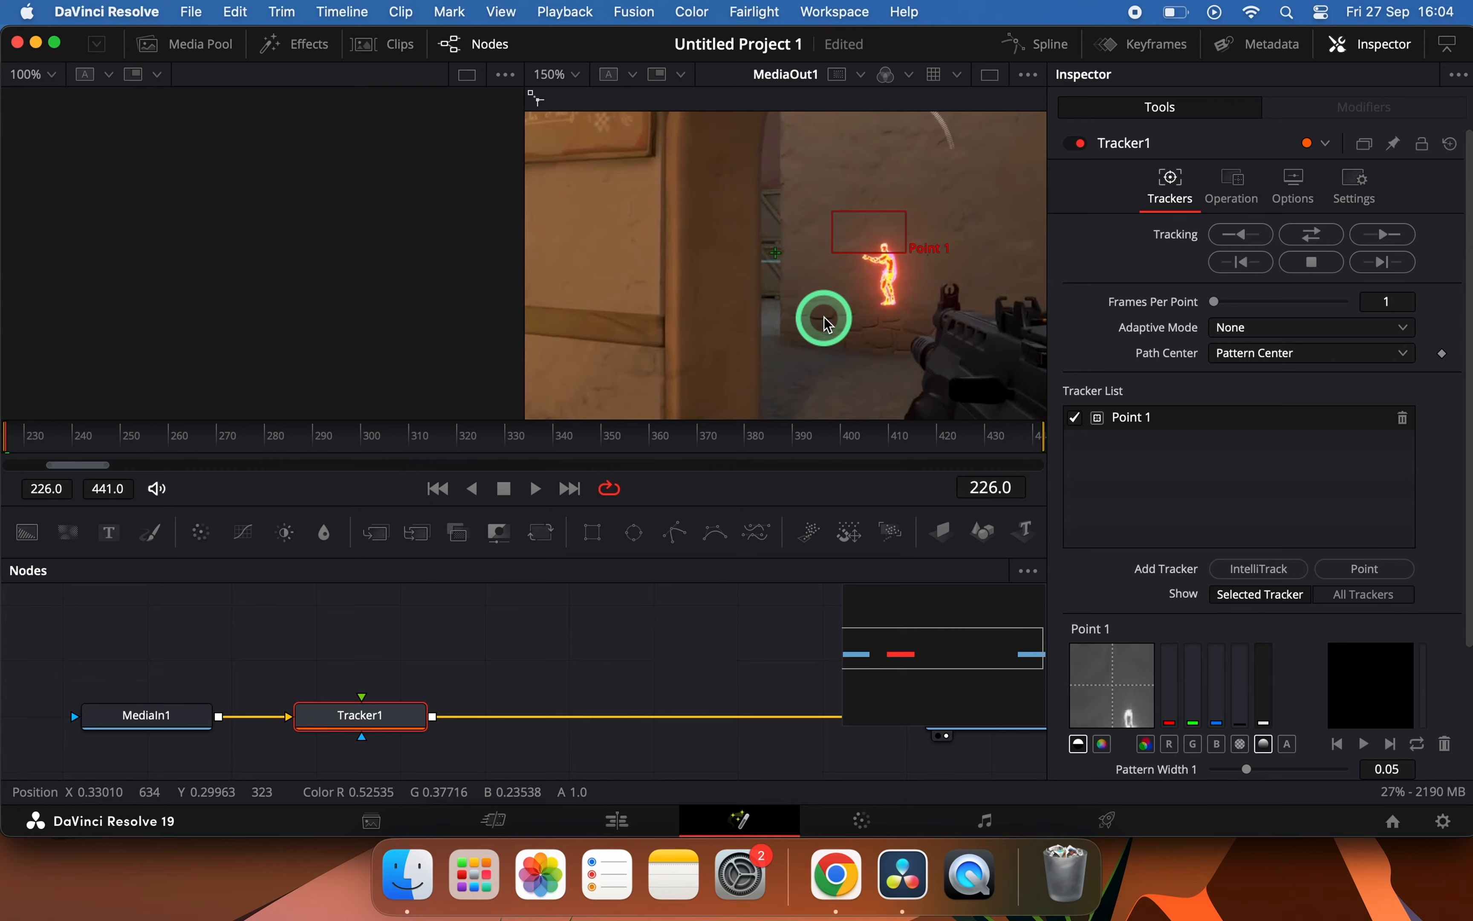
{"action": "left_click_drag", "start_coordinate": [821, 213], "coordinate": [880, 238]}
{"action": "left_click", "coordinate": [788, 252]}
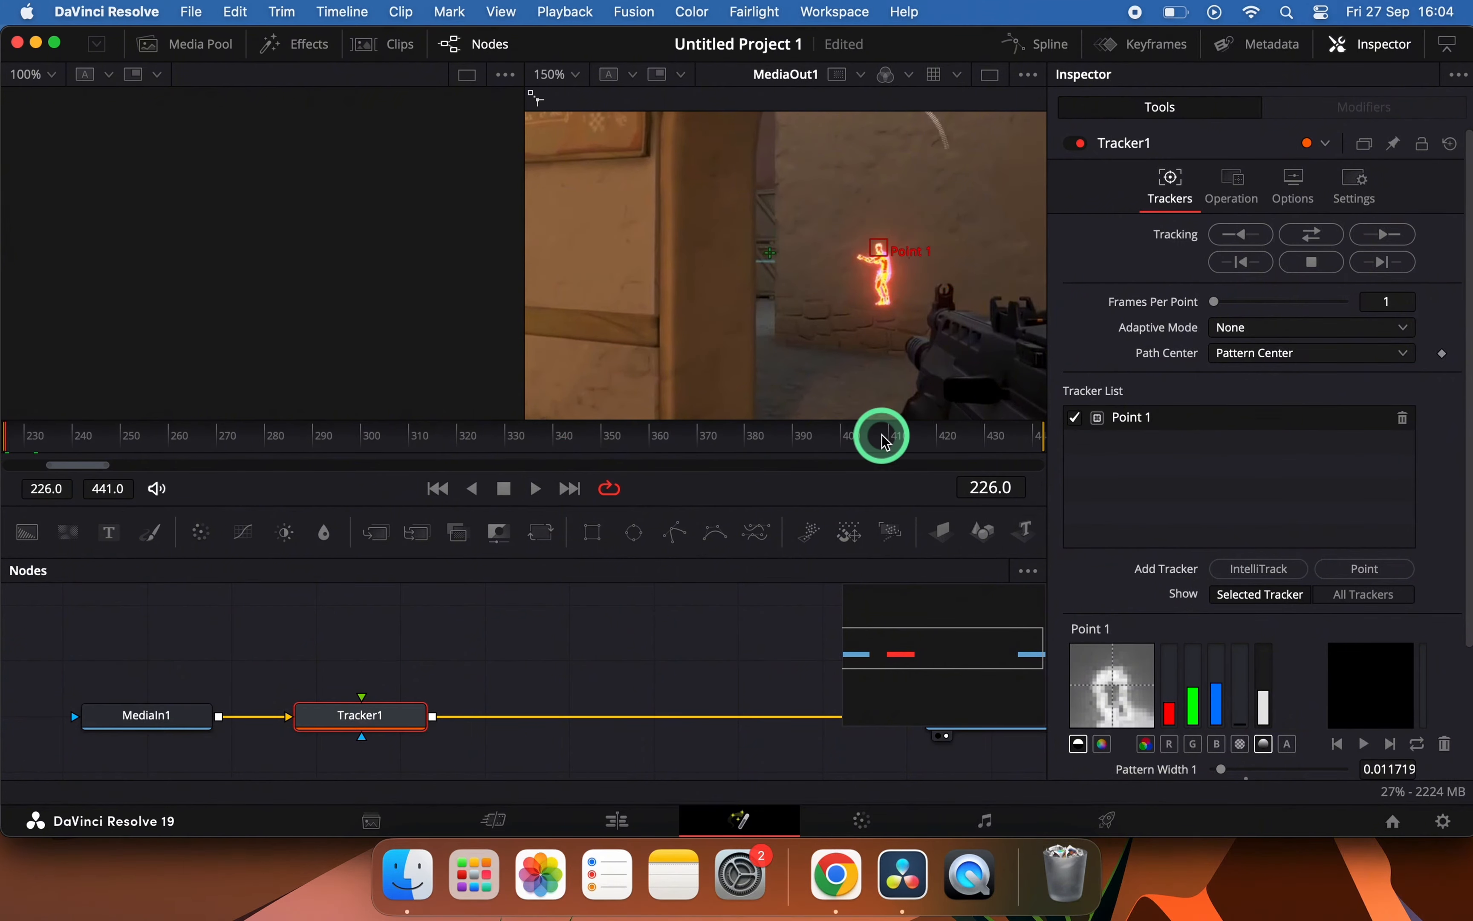
Set the tracker's operation to Match Move
{"action": "left_click", "coordinate": [1231, 190]}
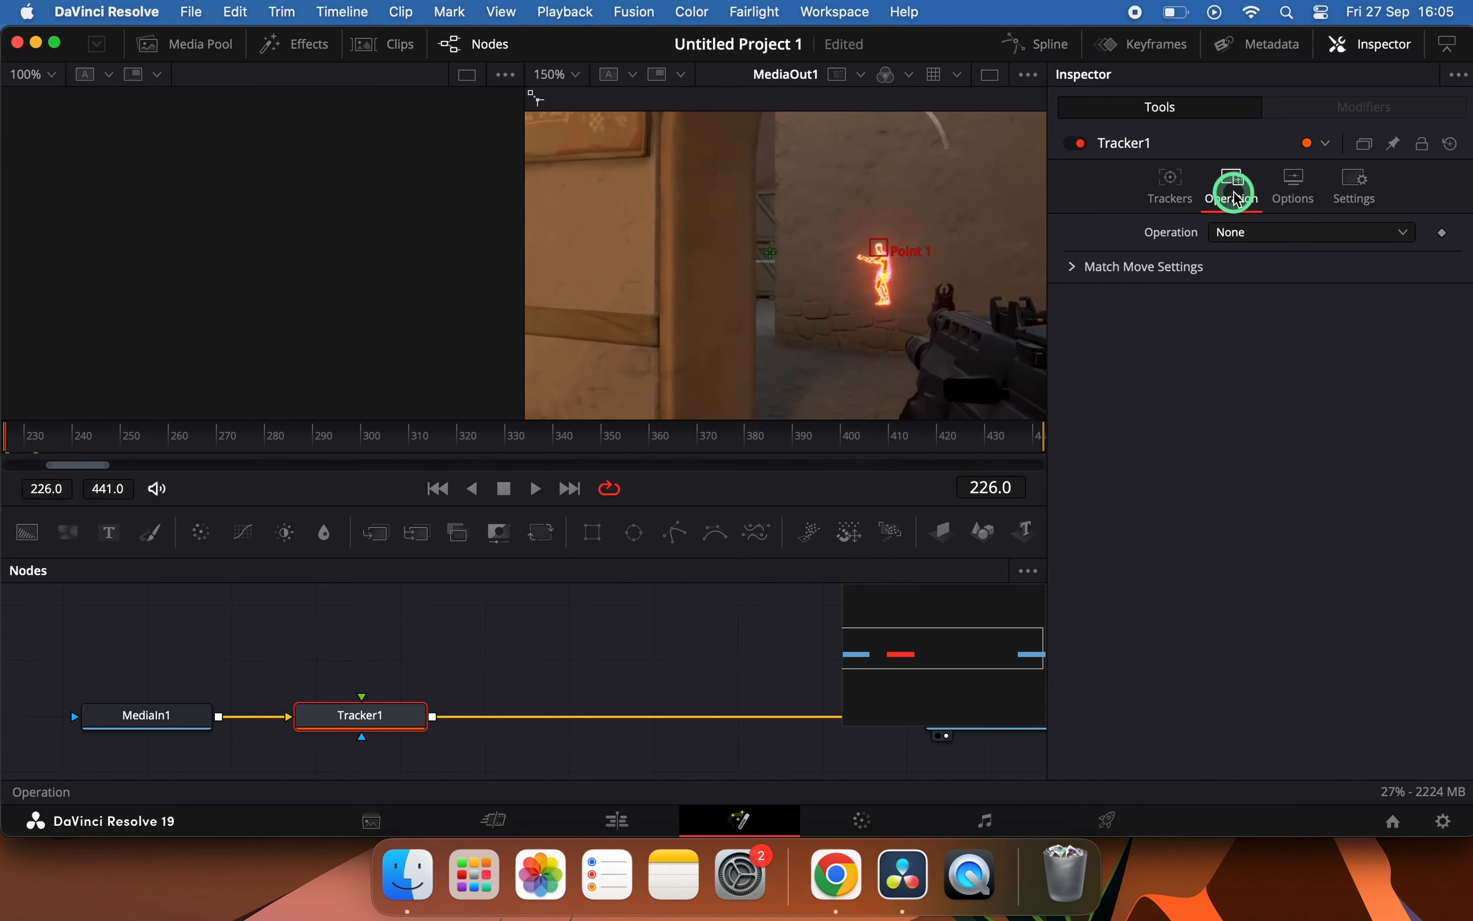
{"action": "scroll", "coordinate": [700, 271], "scroll_direction": "down", "scroll_amount": 3}
{"action": "scroll", "coordinate": [700, 270], "scroll_direction": "down", "scroll_amount": 3}
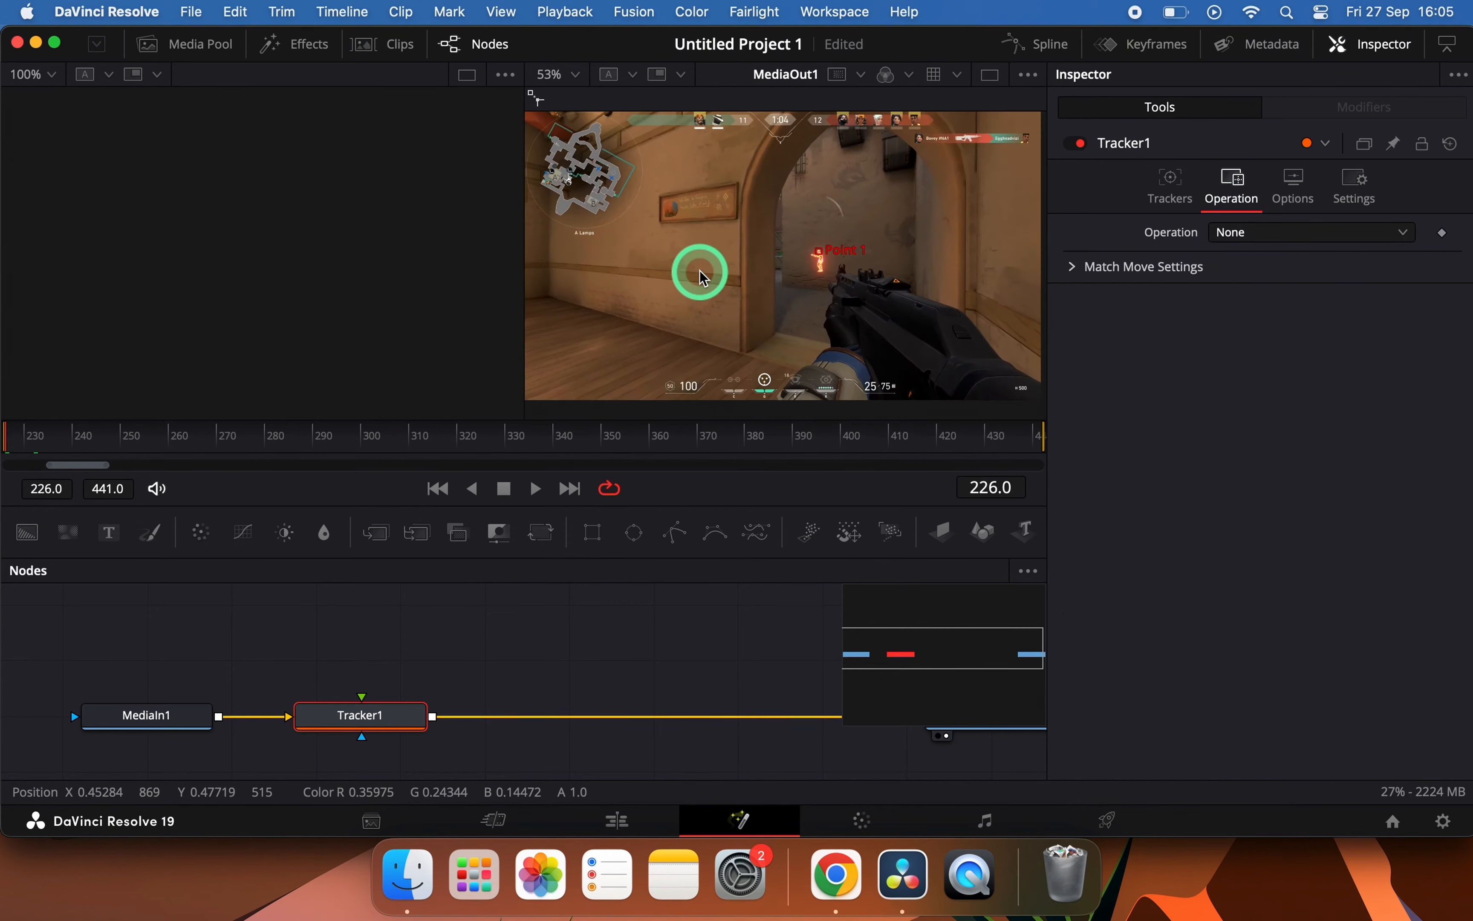
{"action": "left_click", "coordinate": [1239, 234]}
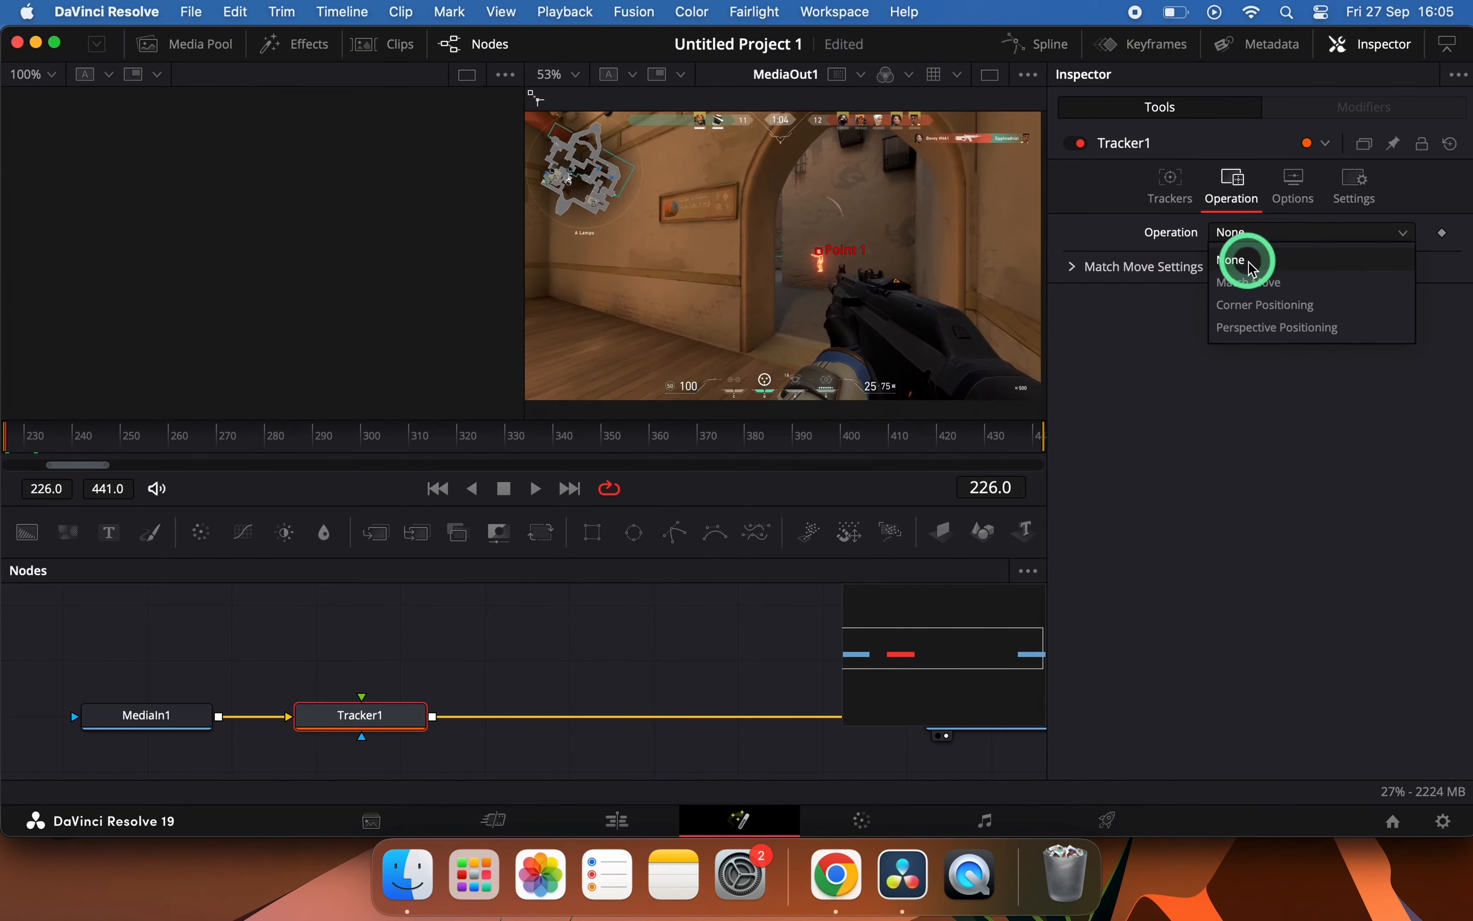
{"action": "left_click", "coordinate": [1258, 284]}
Set the adaptive mode to Best match with a match tolerance of 0.0472, and track the point forward from frame 226
{"action": "left_click", "coordinate": [1165, 186]}
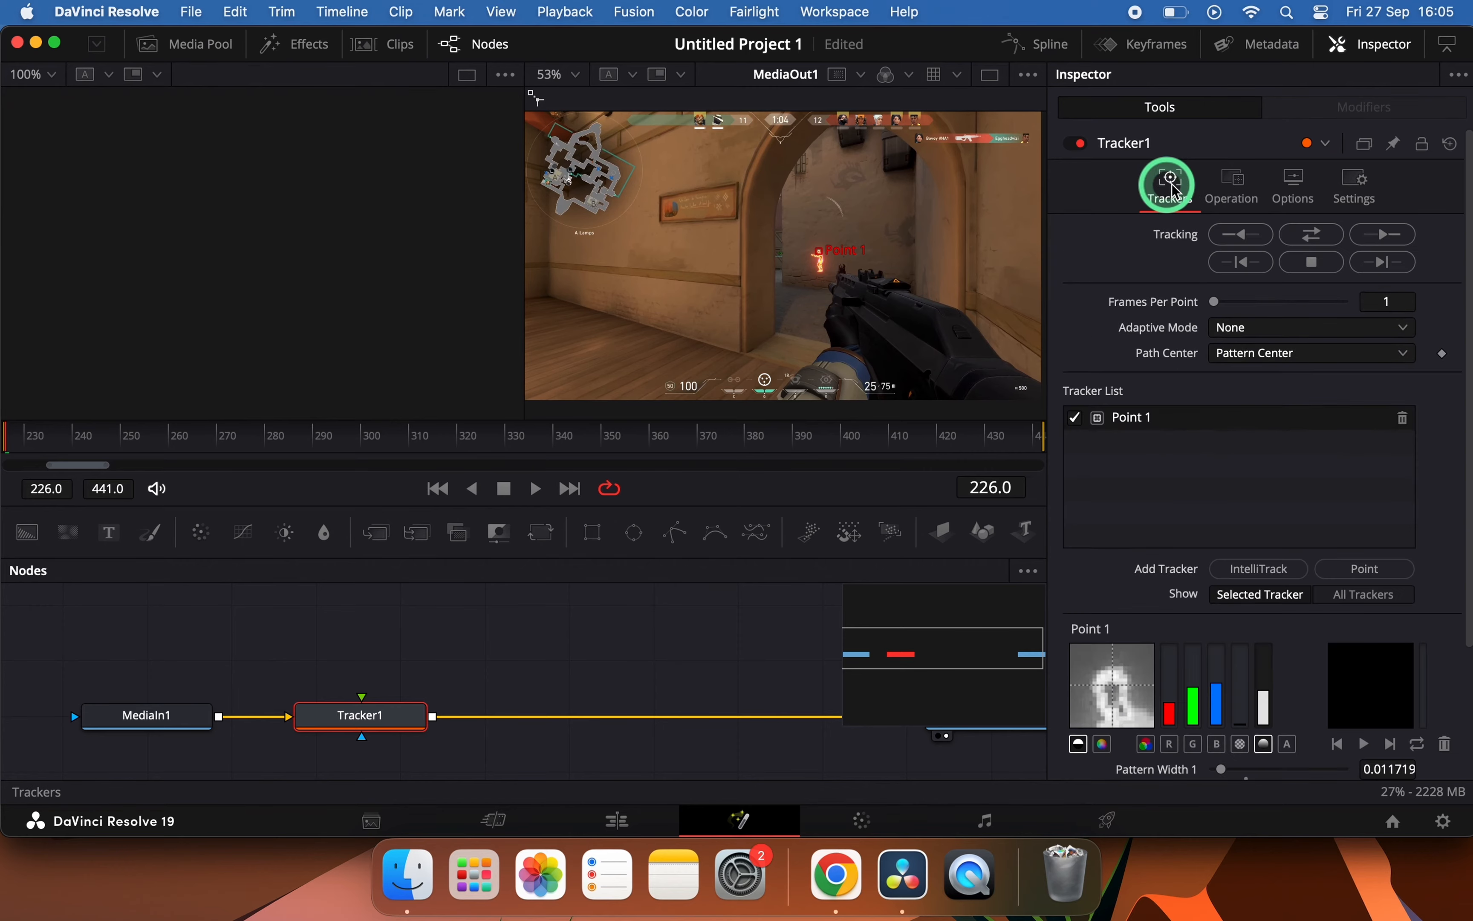
{"action": "left_click", "coordinate": [1260, 335]}
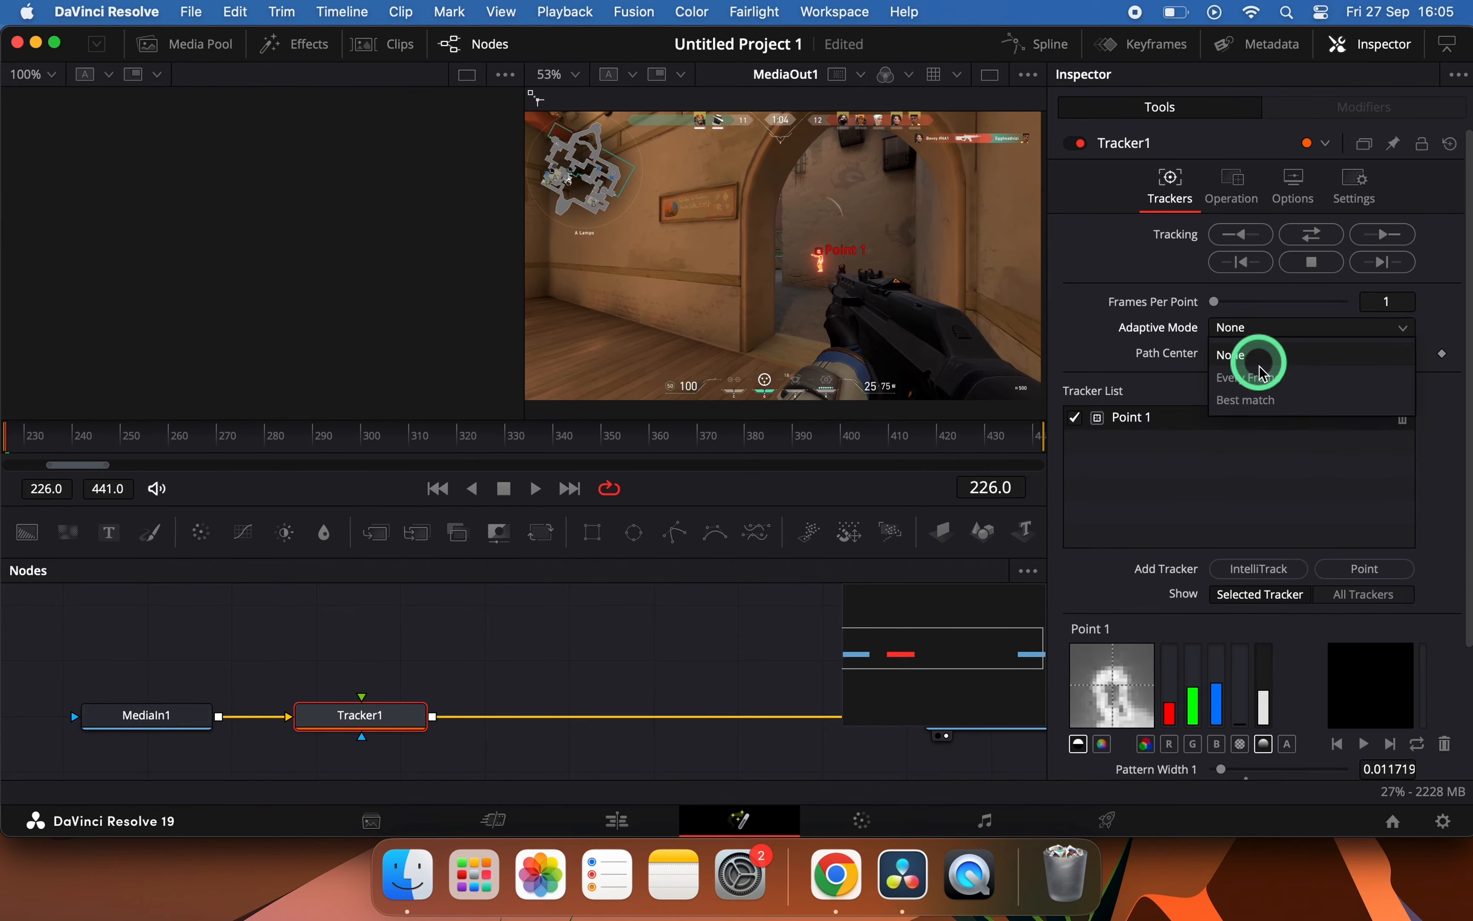
{"action": "left_click", "coordinate": [1264, 399]}
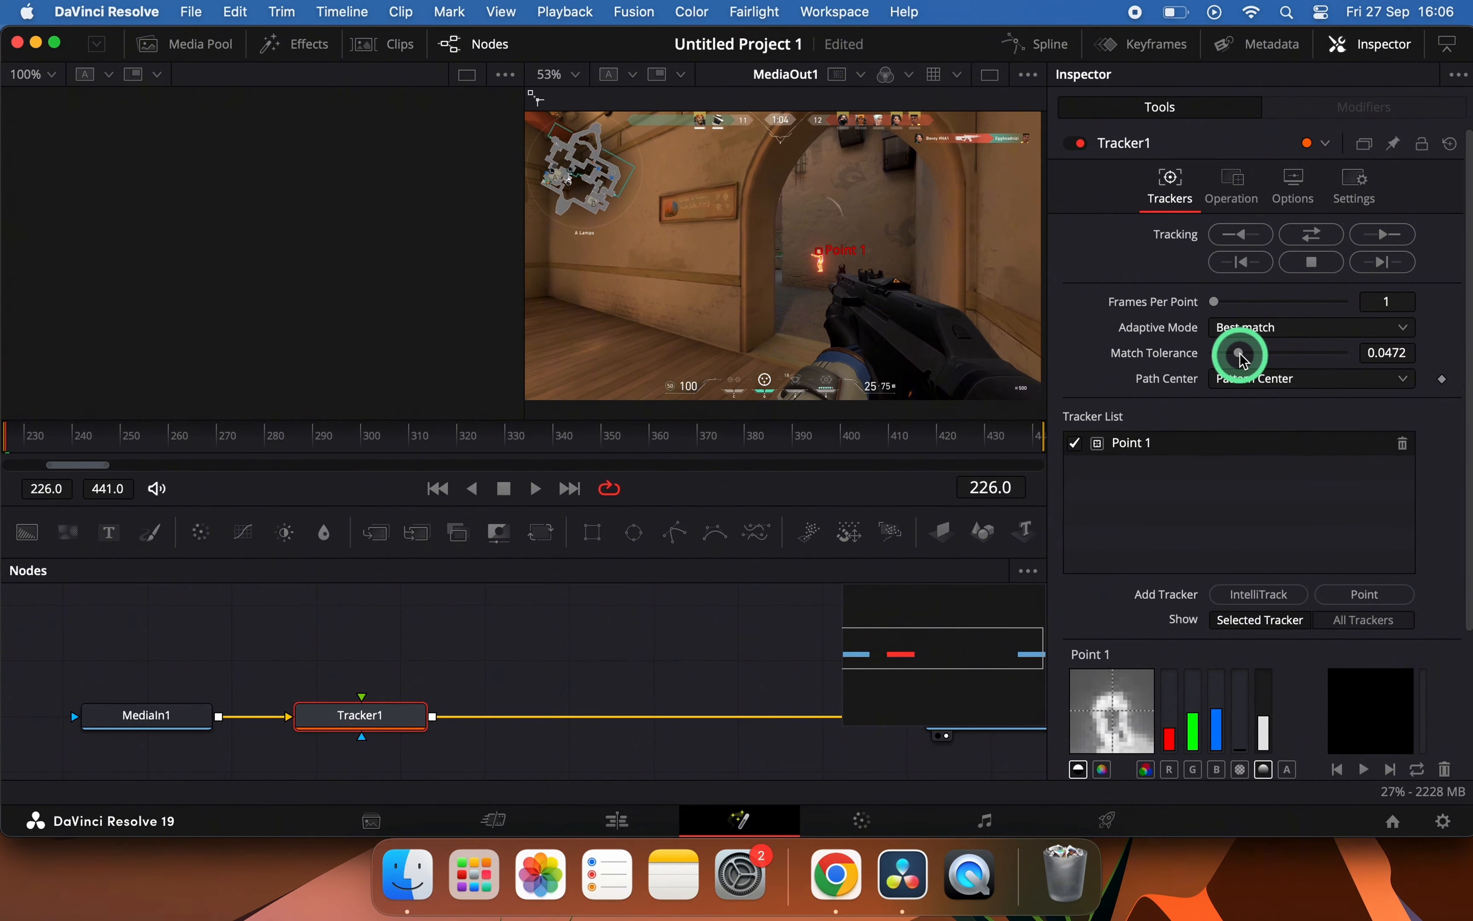
{"action": "left_click", "coordinate": [1372, 243]}
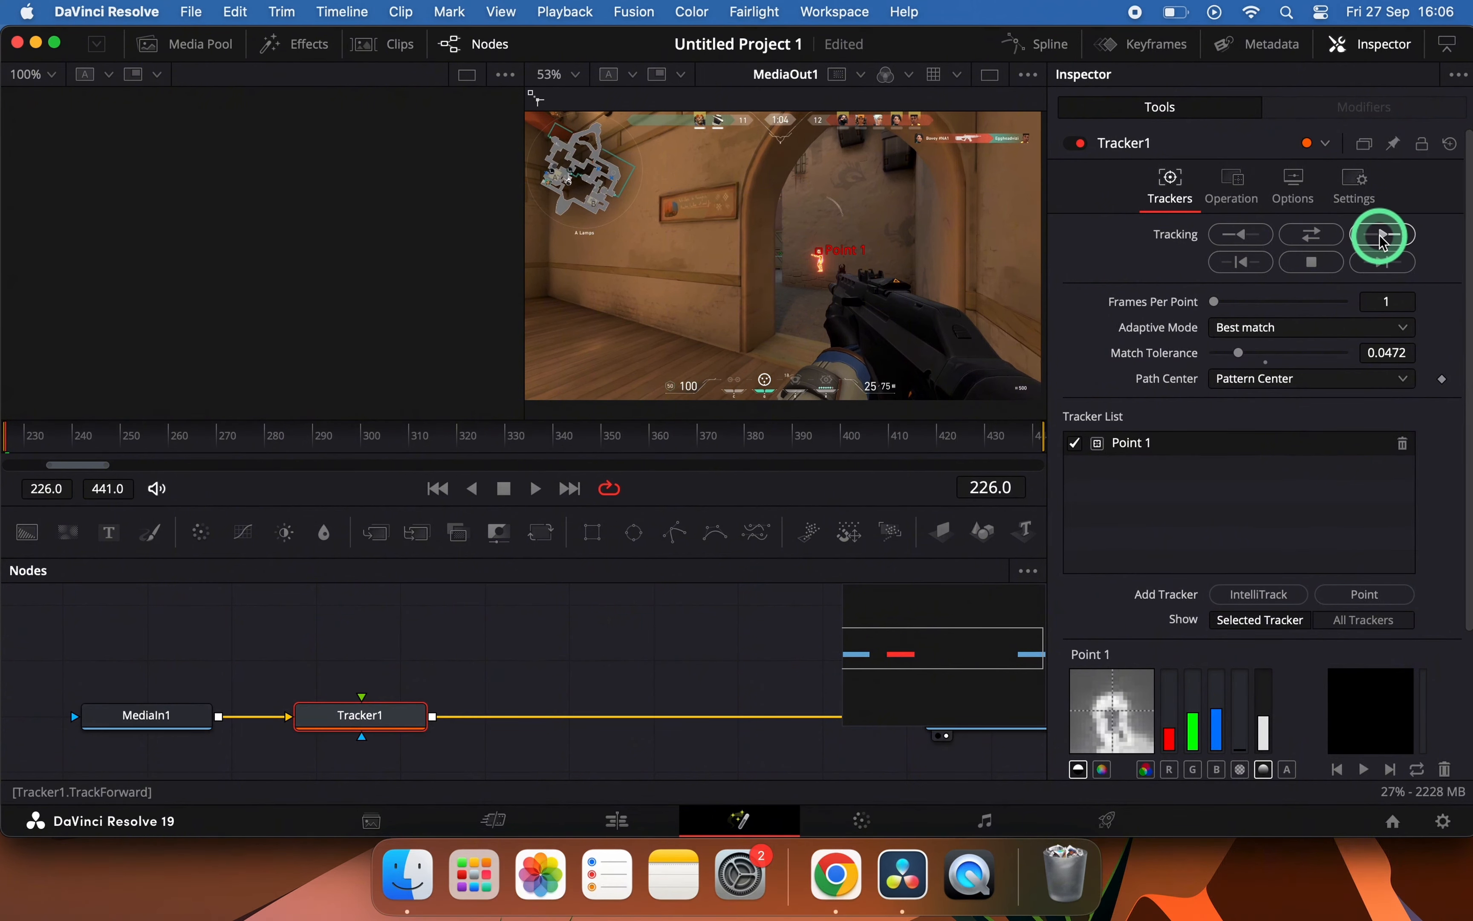
{"action": "left_click", "coordinate": [1382, 240]}
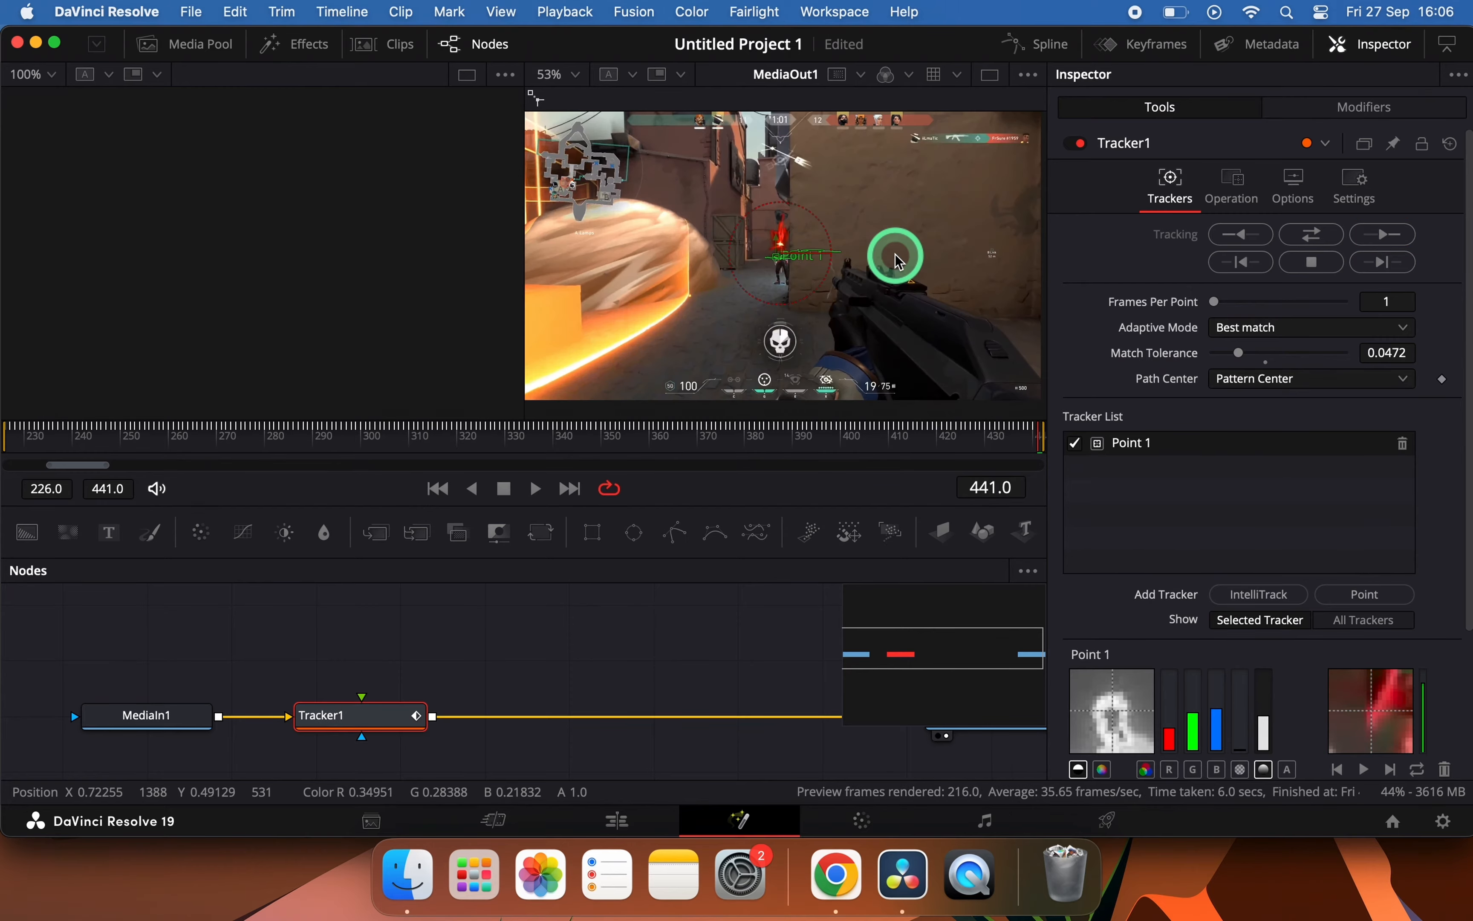
Check the track, reposition the tracker point on the enemy's head at frame 347, and track forward again from that frame
{"action": "key", "text": "space"}
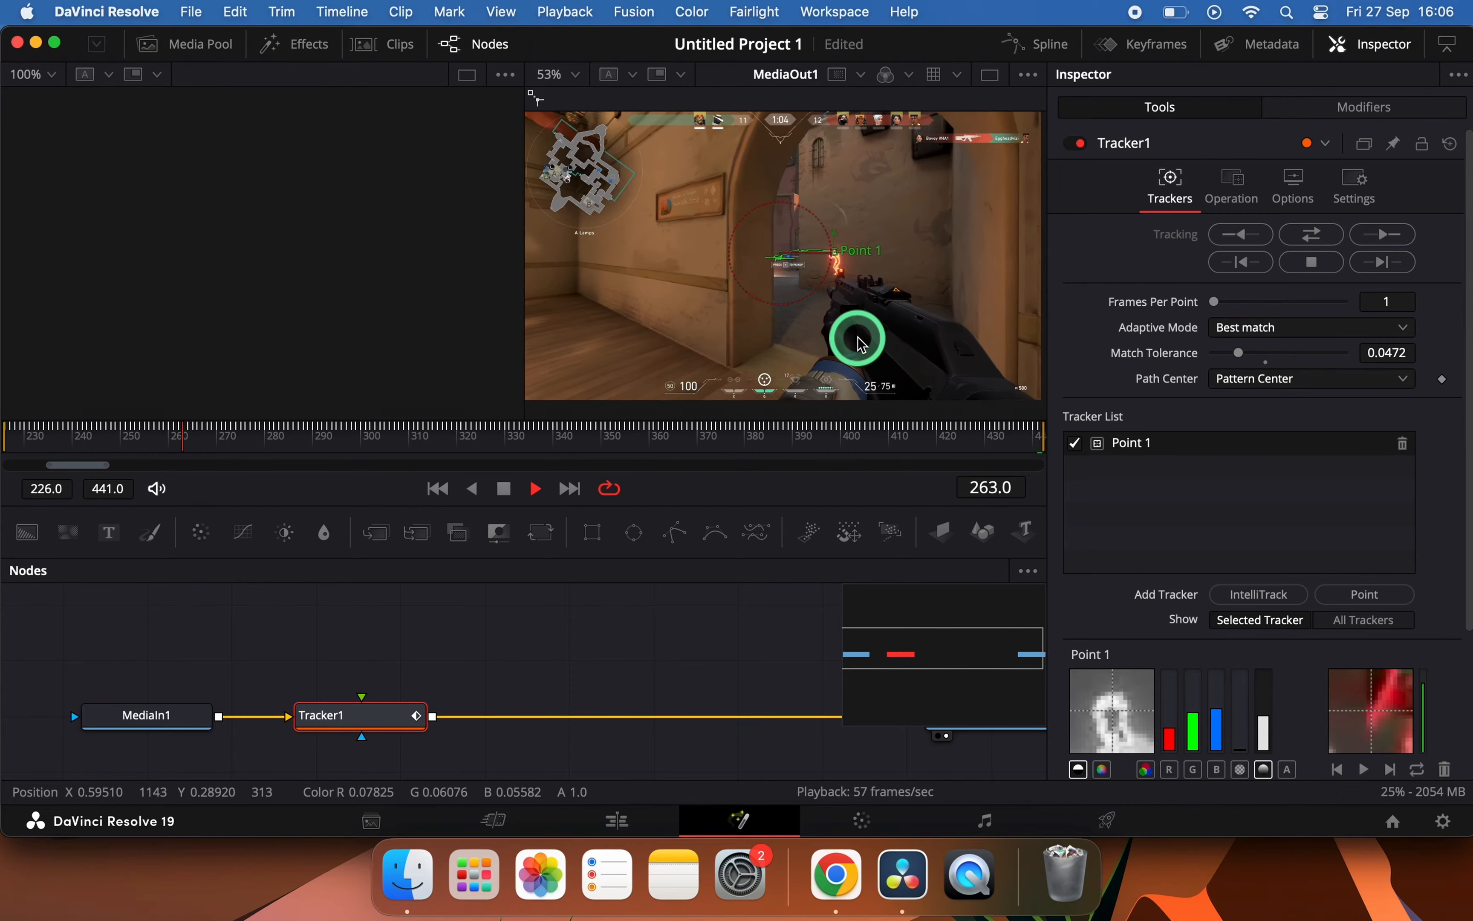
{"action": "left_click", "coordinate": [954, 327]}
{"action": "left_click", "coordinate": [657, 428]}
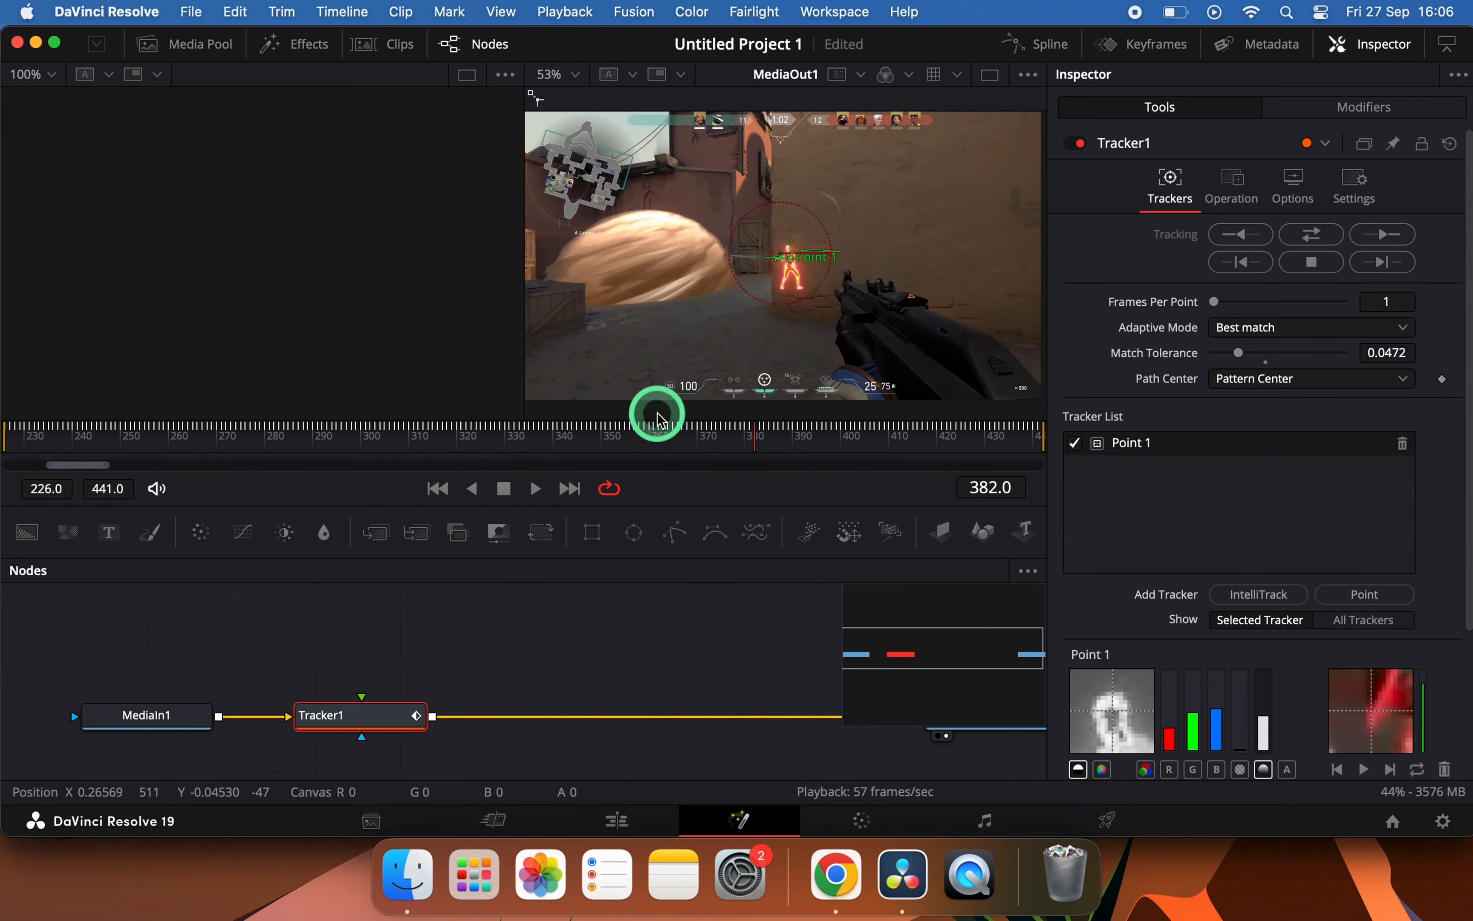
{"action": "left_click", "coordinate": [884, 255]}
{"action": "key", "text": "plus"}
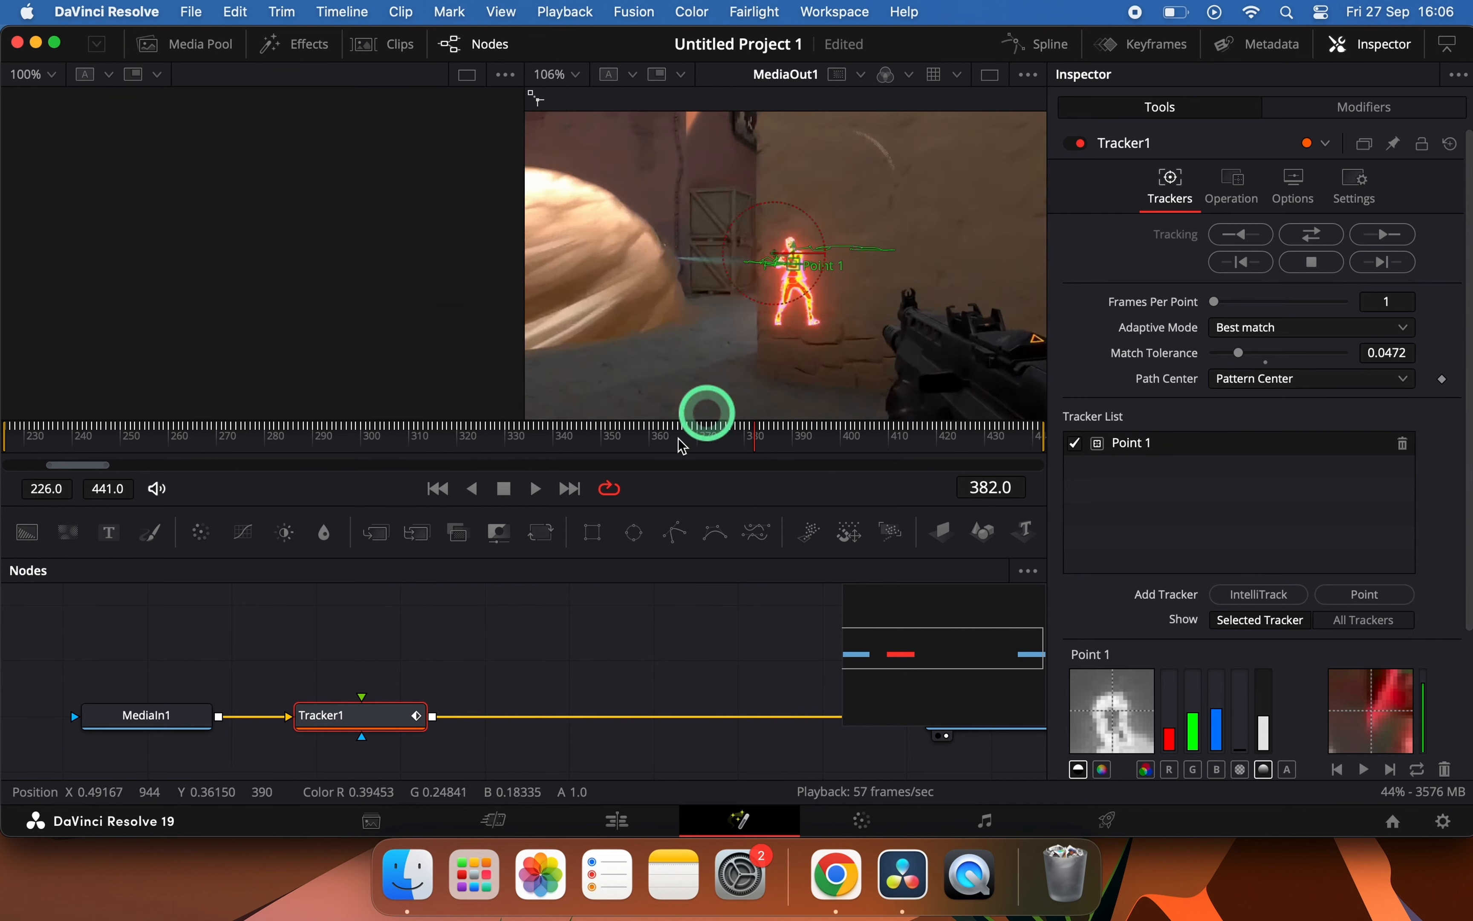
{"action": "left_click", "coordinate": [633, 429]}
{"action": "left_click_drag", "start_coordinate": [633, 431], "coordinate": [589, 439]}
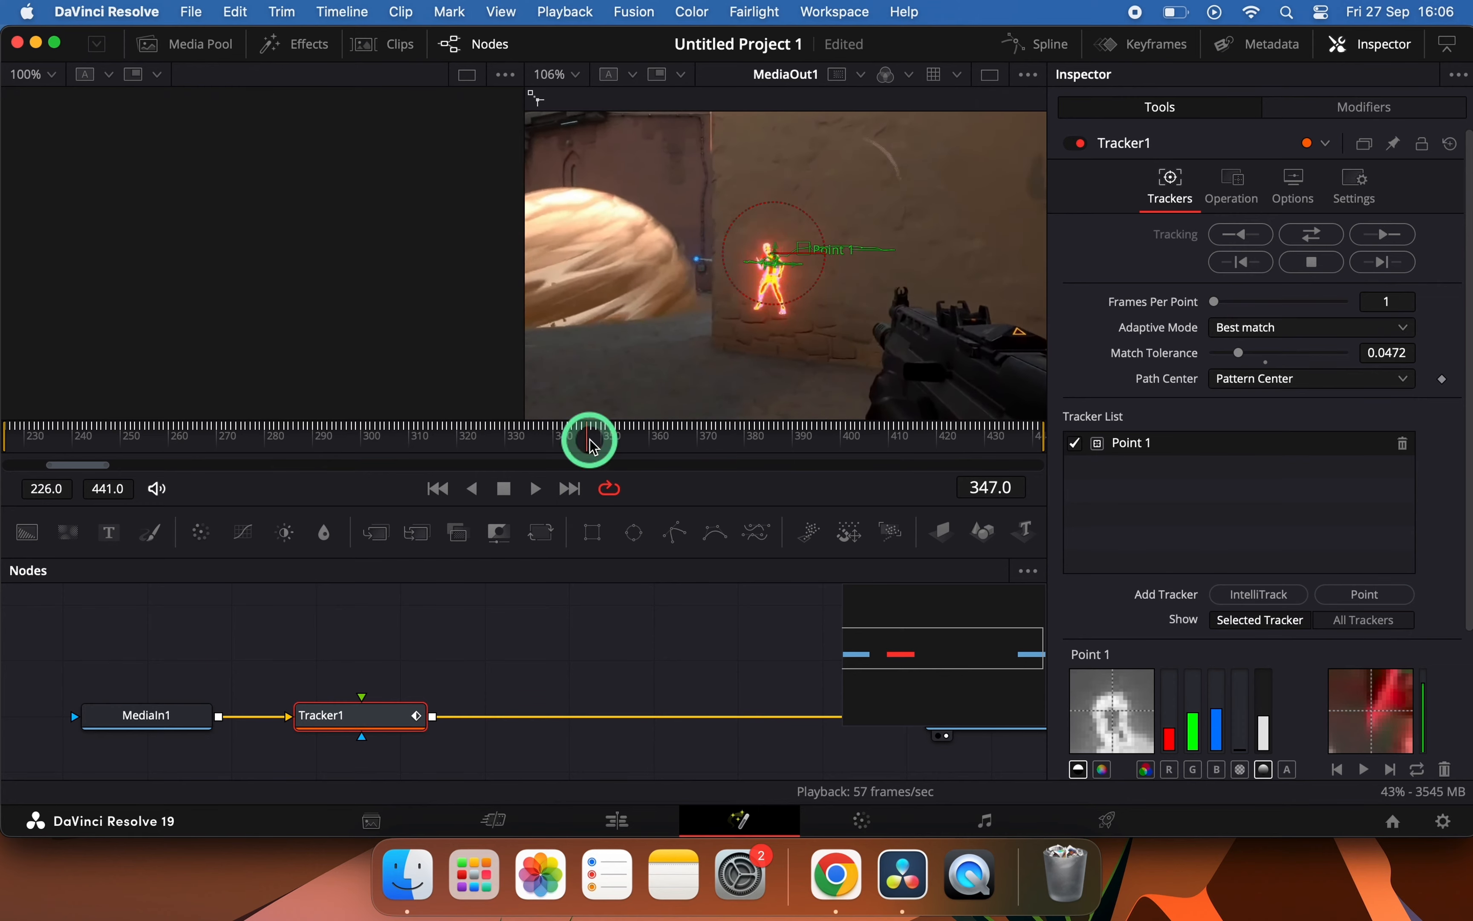
{"action": "left_click_drag", "start_coordinate": [799, 255], "coordinate": [765, 245]}
{"action": "left_click", "coordinate": [829, 263]}
{"action": "left_click", "coordinate": [1240, 263]}
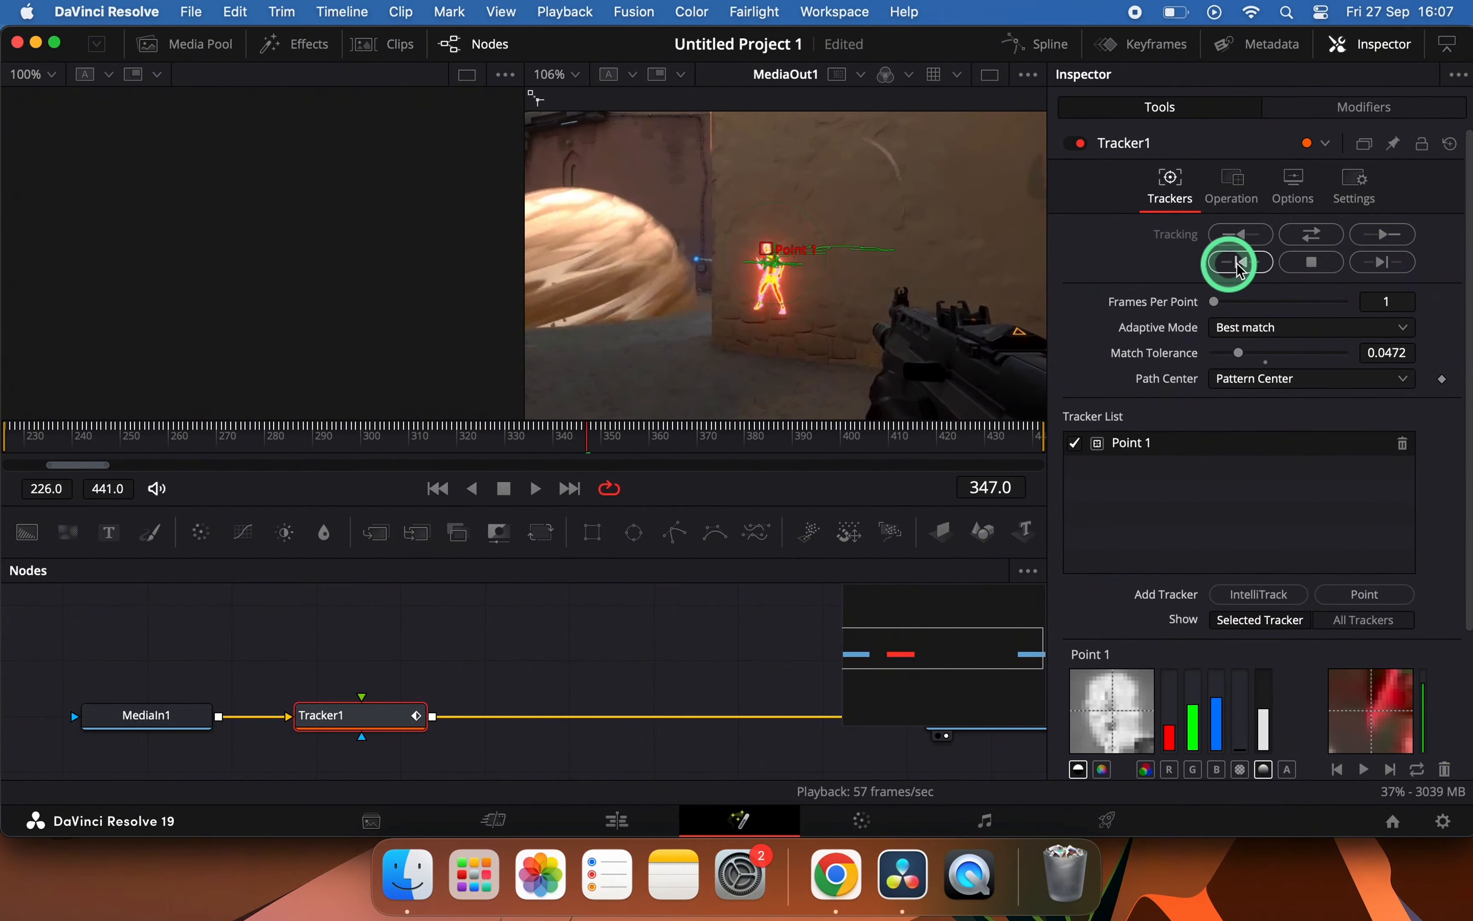
{"action": "left_click", "coordinate": [1368, 243]}
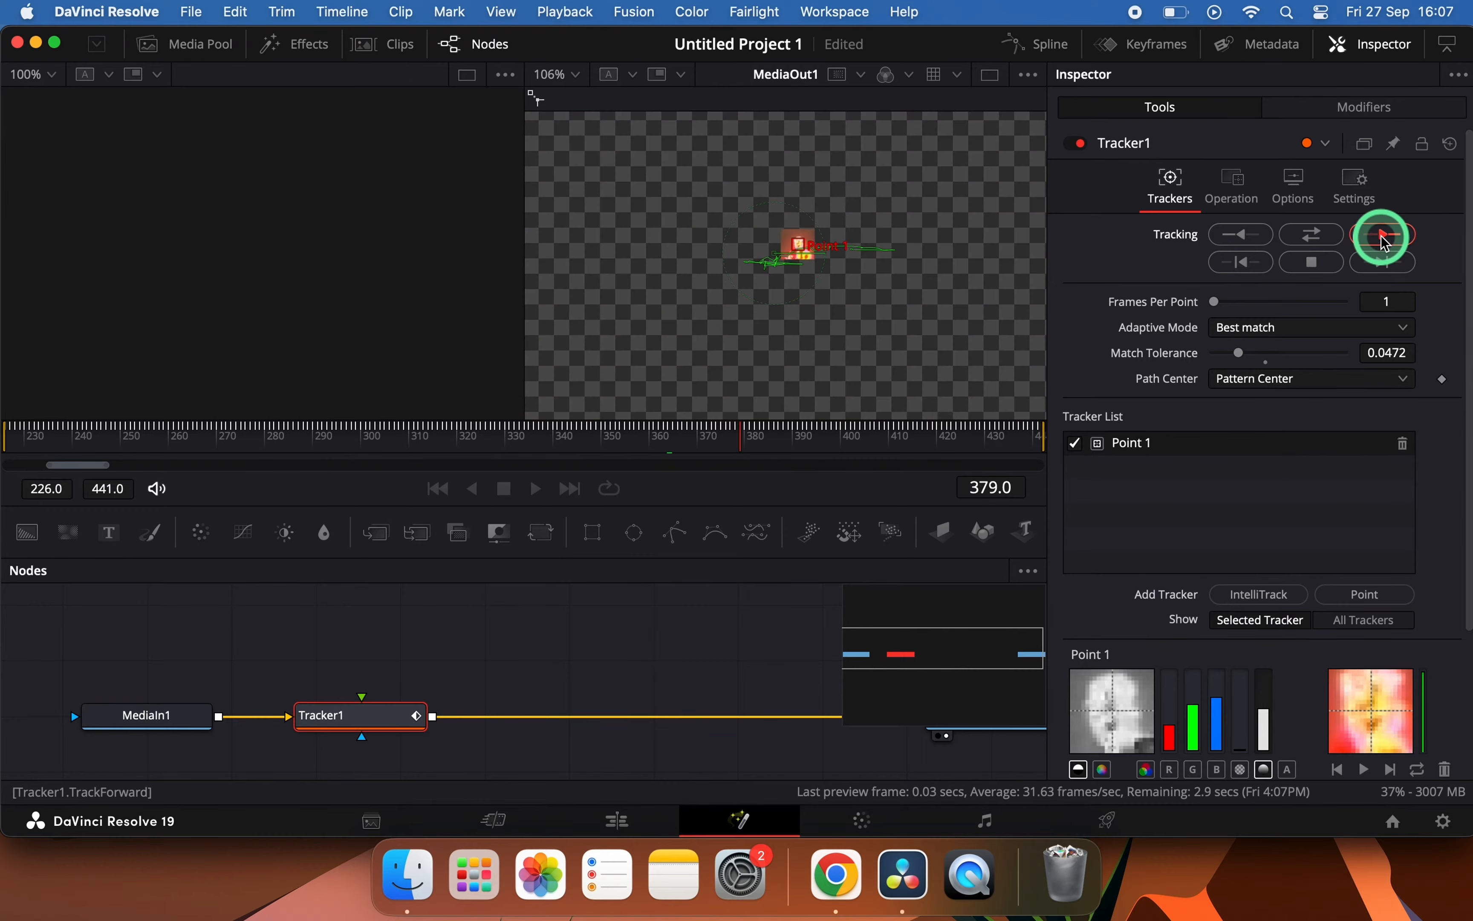
Return to frame 226, add a Text+ node and connect its output to Tracker1's foreground input
{"action": "left_click", "coordinate": [748, 339]}
{"action": "key", "text": "space"}
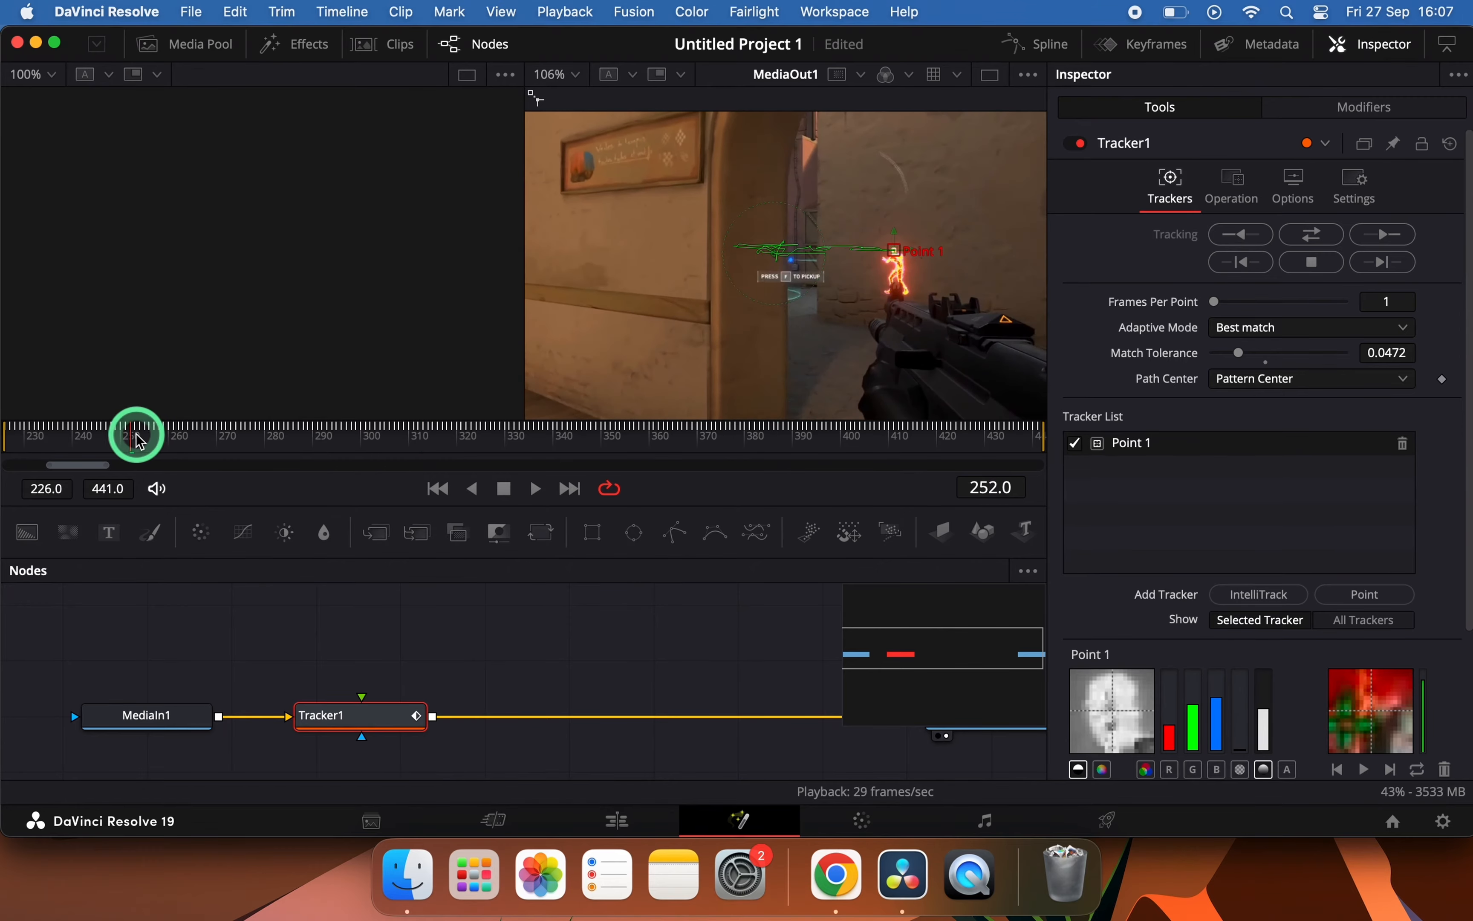
{"action": "left_click_drag", "start_coordinate": [133, 434], "coordinate": [16, 436]}
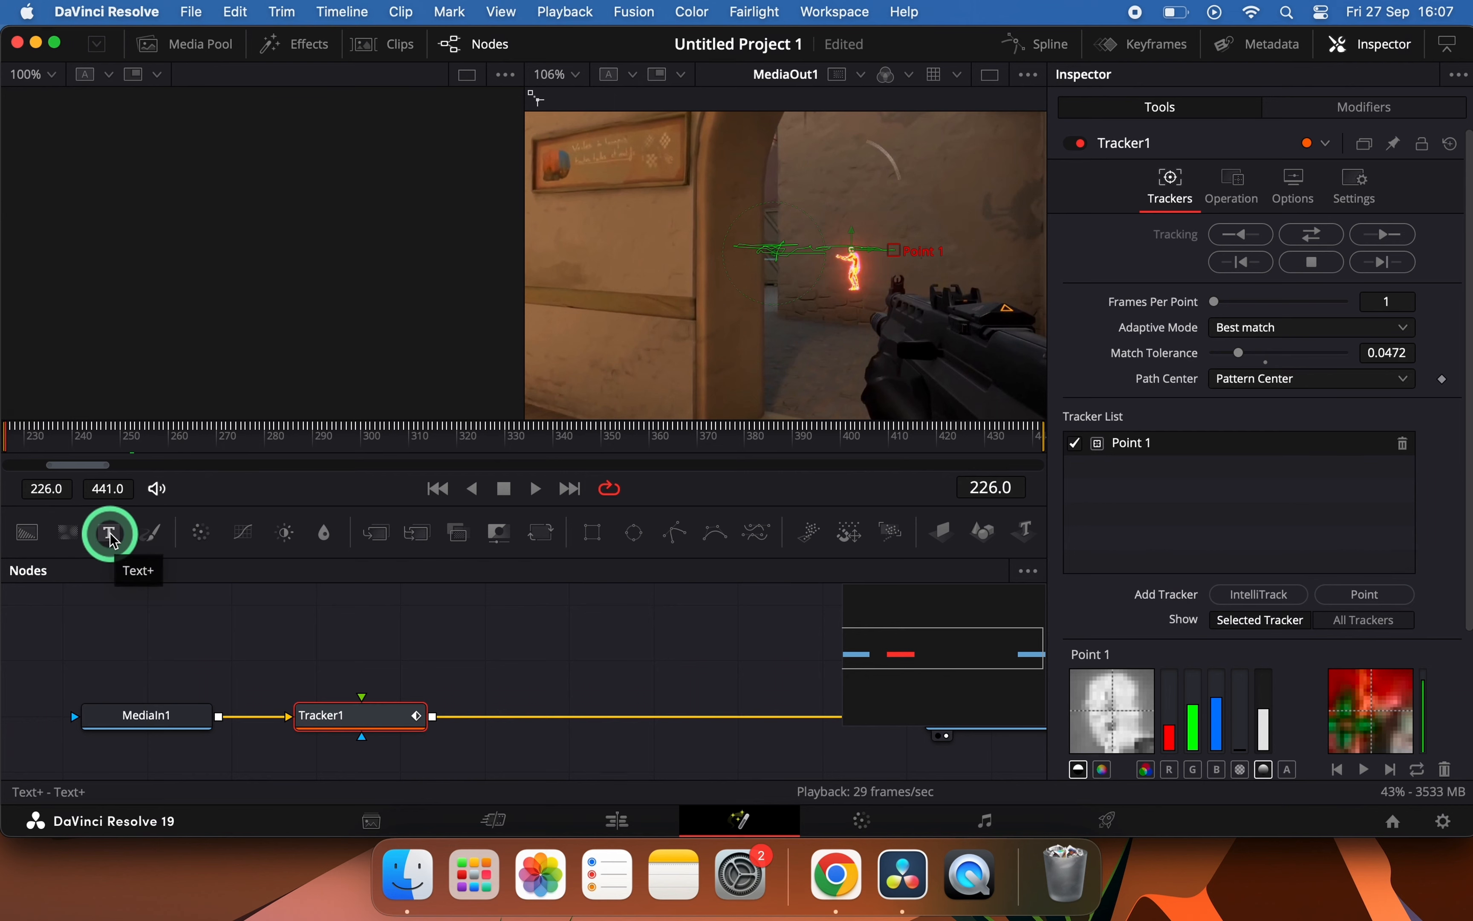
{"action": "left_click_drag", "start_coordinate": [111, 538], "coordinate": [363, 726]}
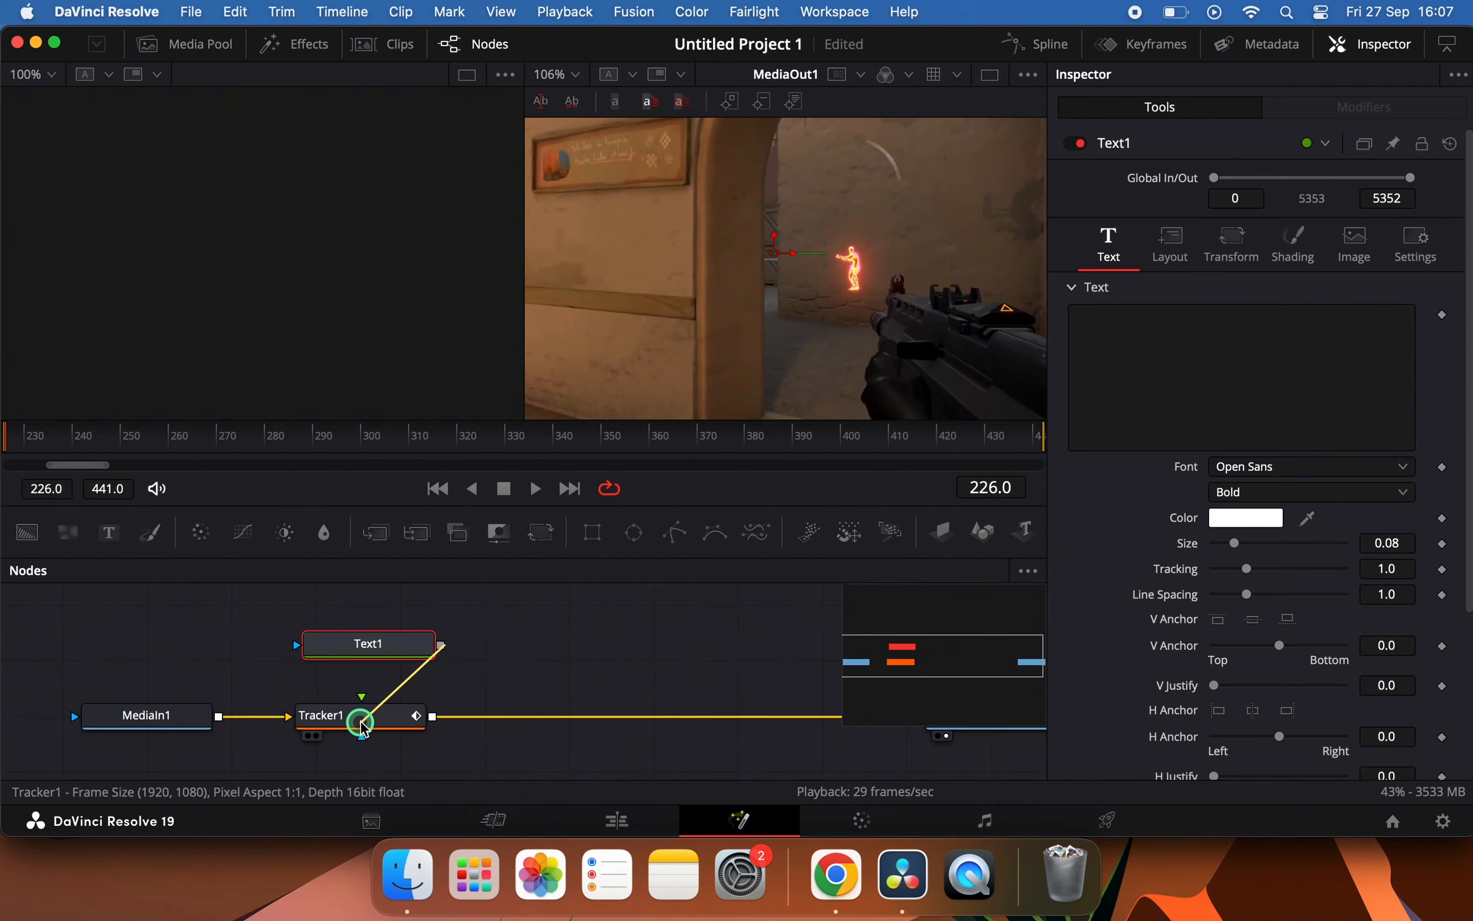
{"action": "left_click", "coordinate": [307, 600]}
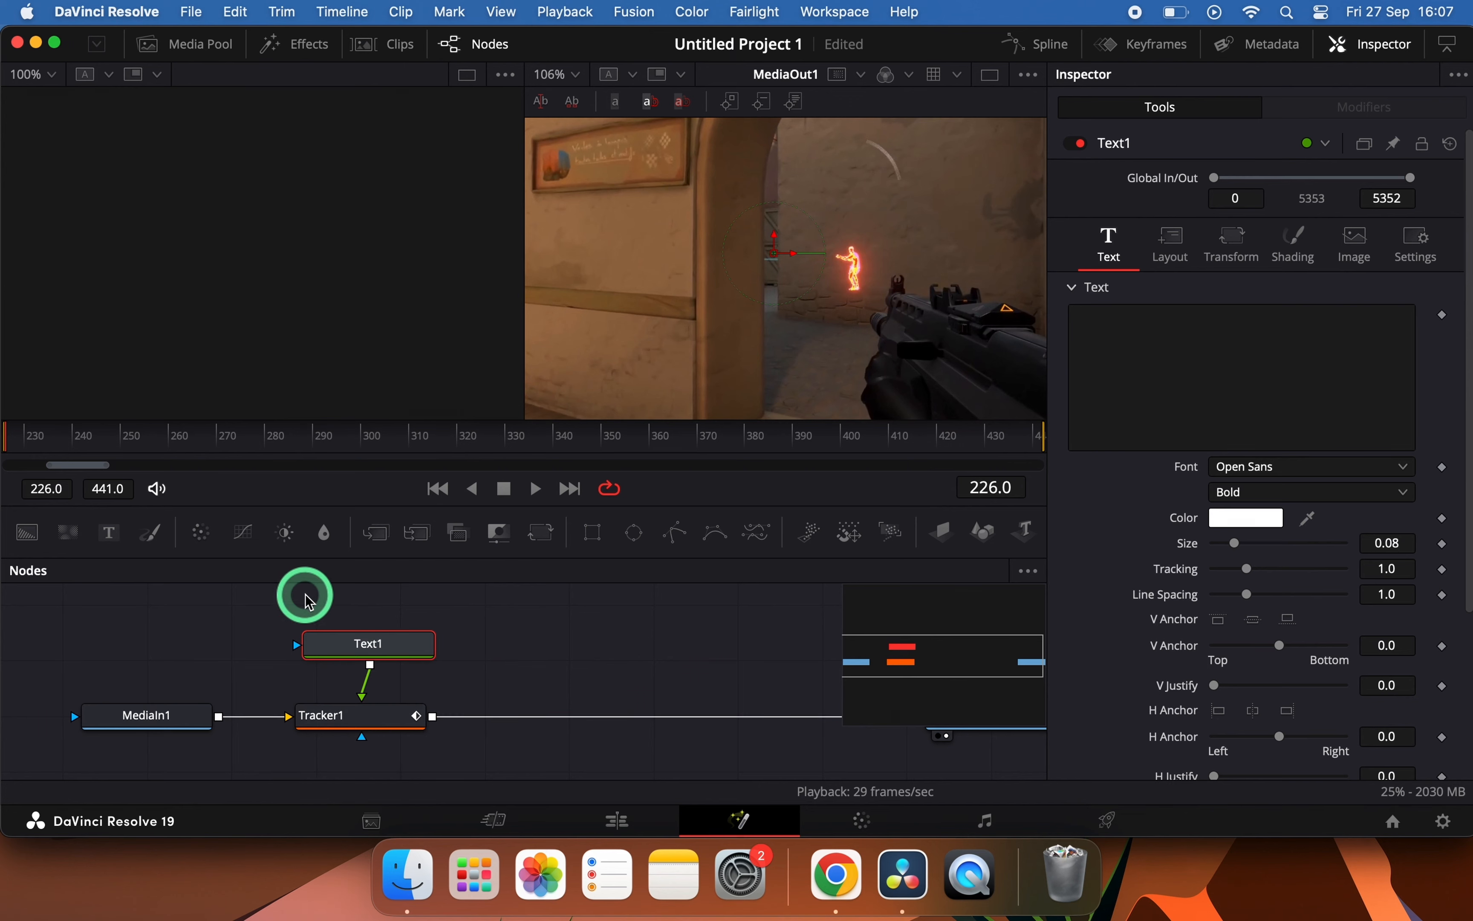
Enter "TRACKED" as the content of the Text1 node
{"action": "left_click", "coordinate": [1113, 341]}
{"action": "type", "text": "T"}
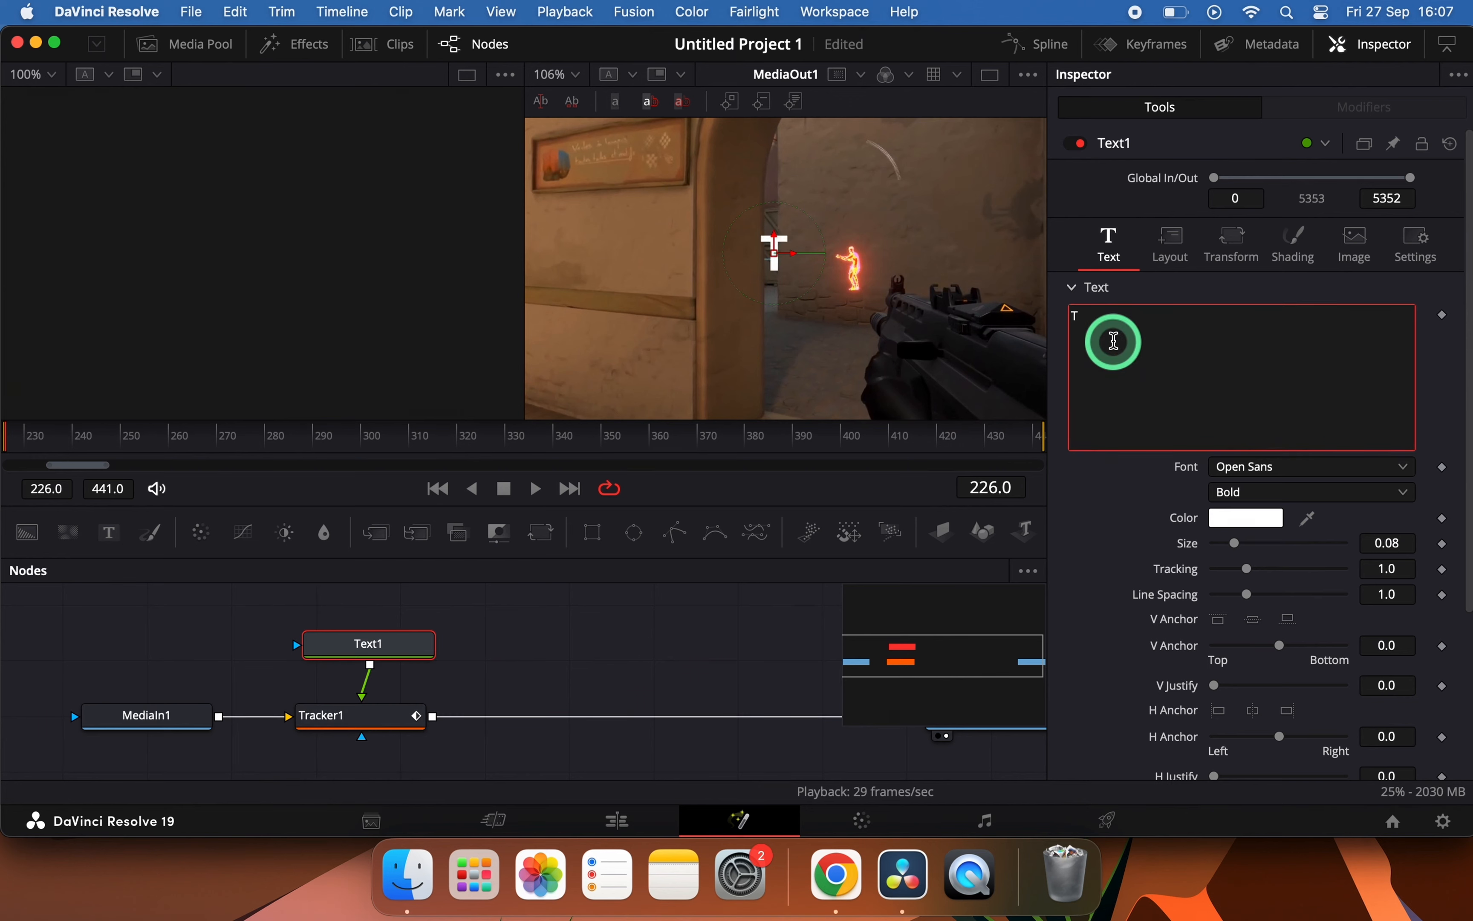
{"action": "type", "text": "RACKED"}
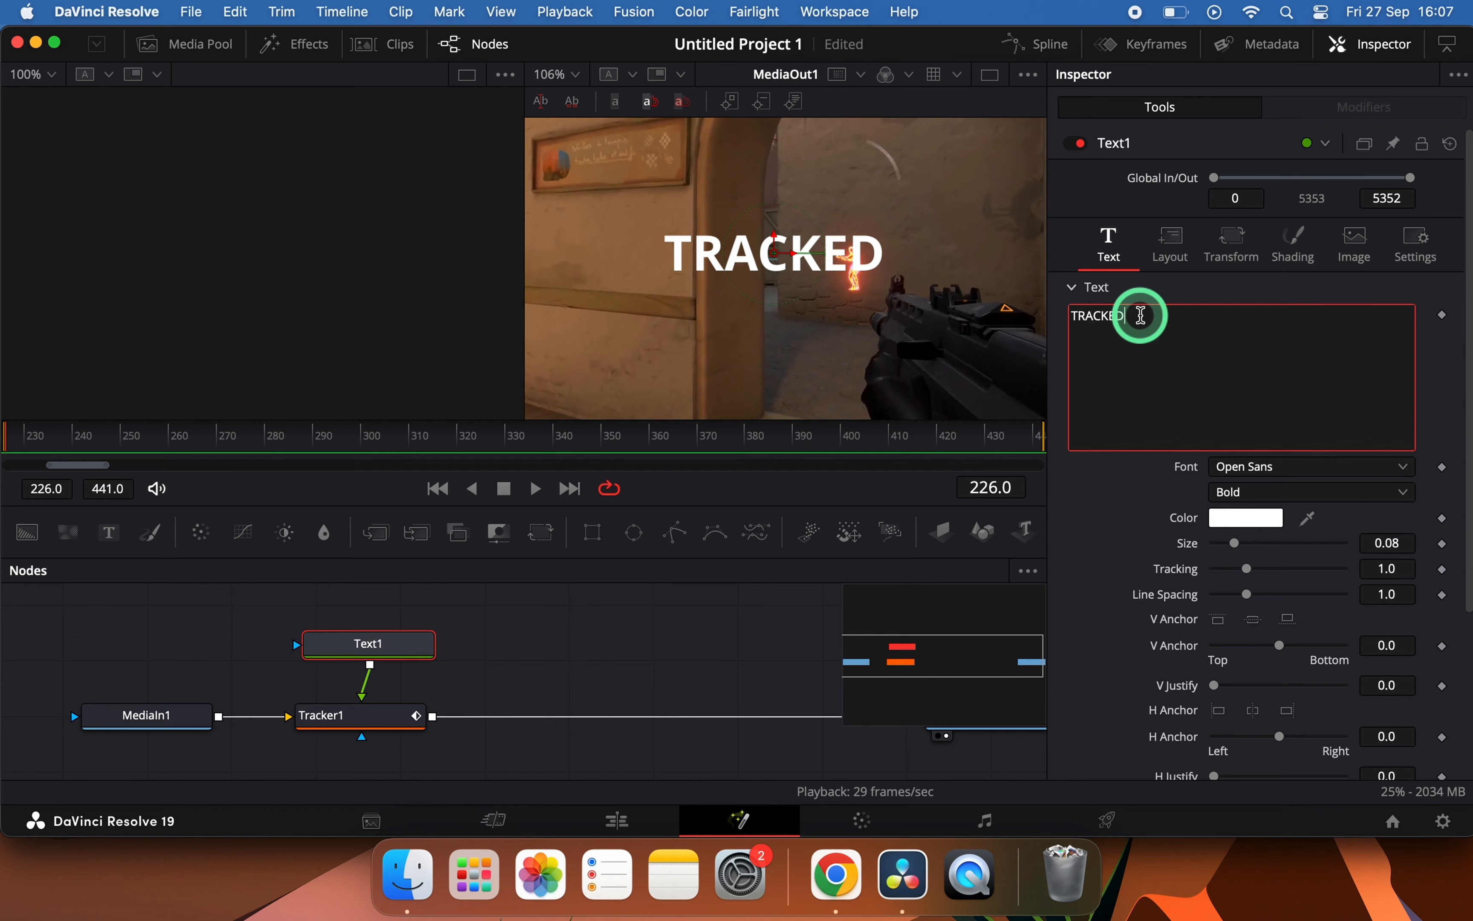
Set the Text1 size to 0.0354 and play the clip from frame 226 to check how the text follows the track
{"action": "left_click", "coordinate": [1236, 544]}
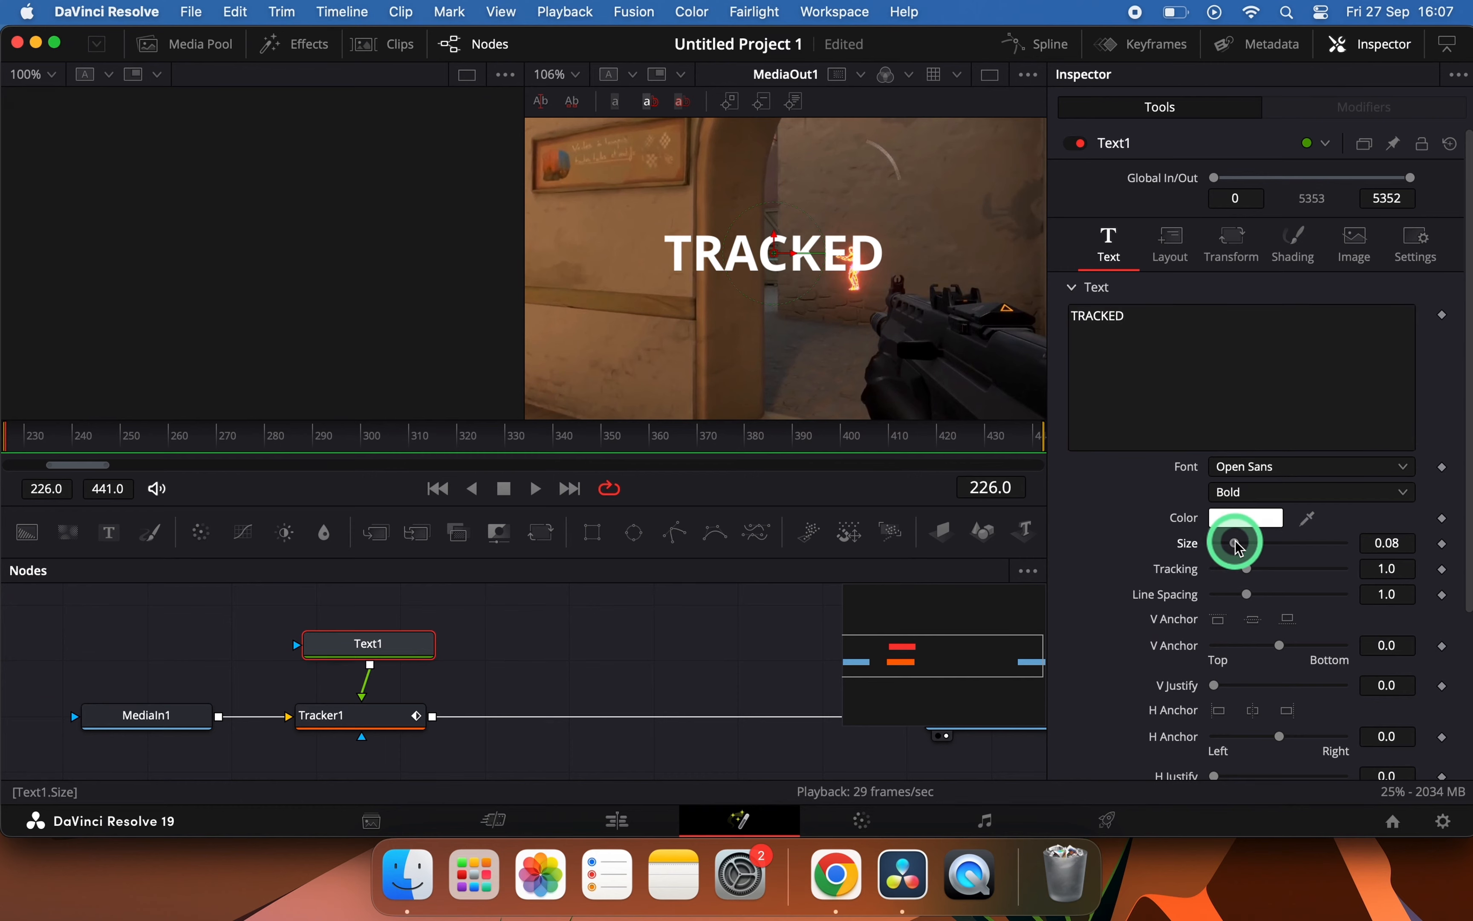
{"action": "left_click_drag", "start_coordinate": [1240, 546], "coordinate": [1230, 547]}
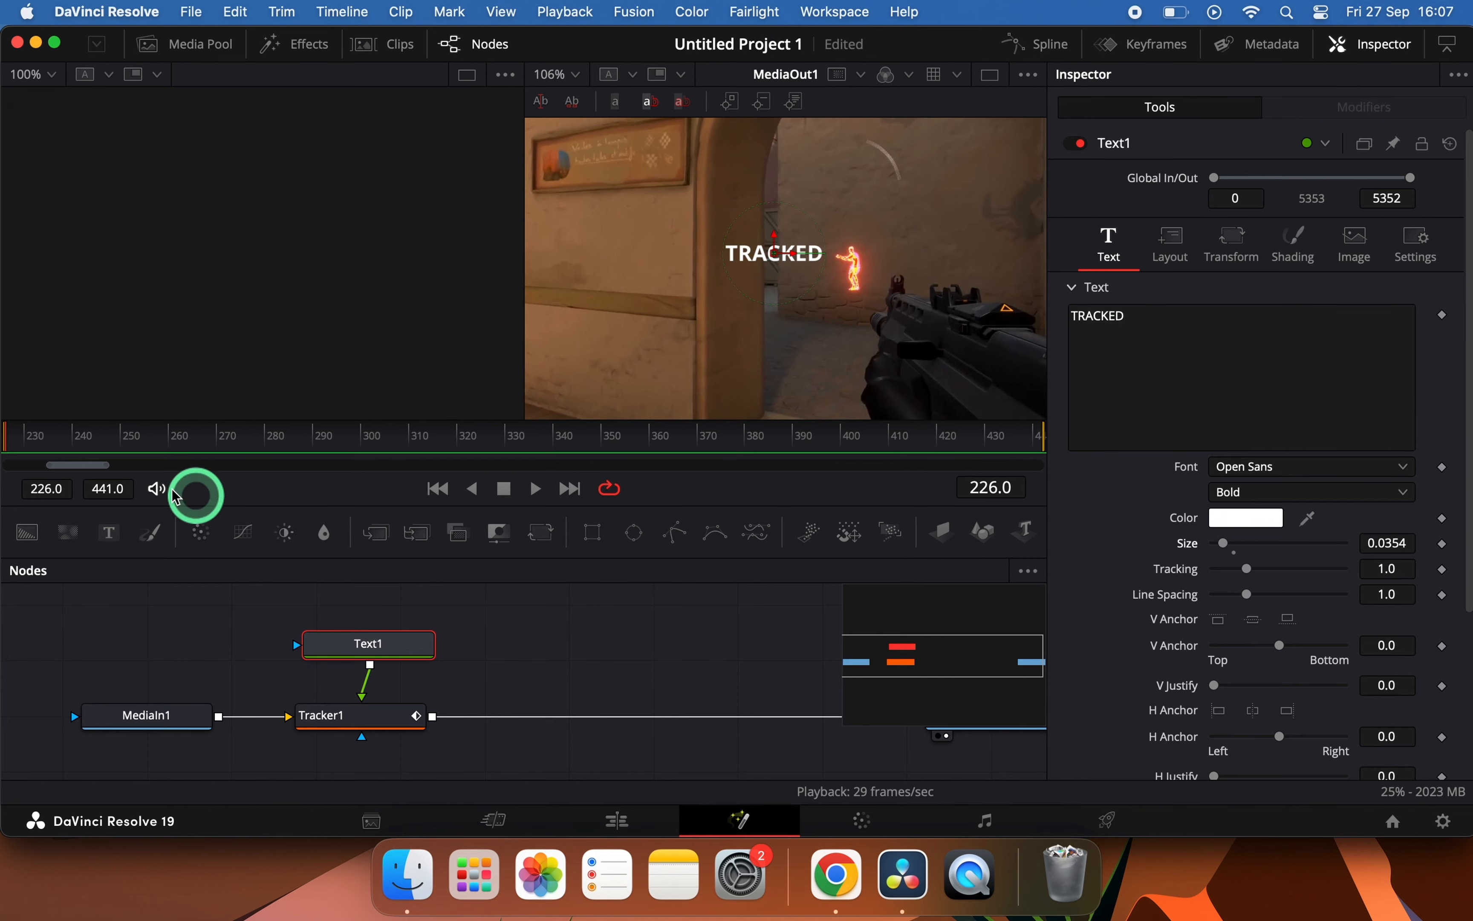
{"action": "left_click", "coordinate": [100, 436]}
{"action": "left_click_drag", "start_coordinate": [99, 436], "coordinate": [6, 434]}
{"action": "key", "text": "space"}
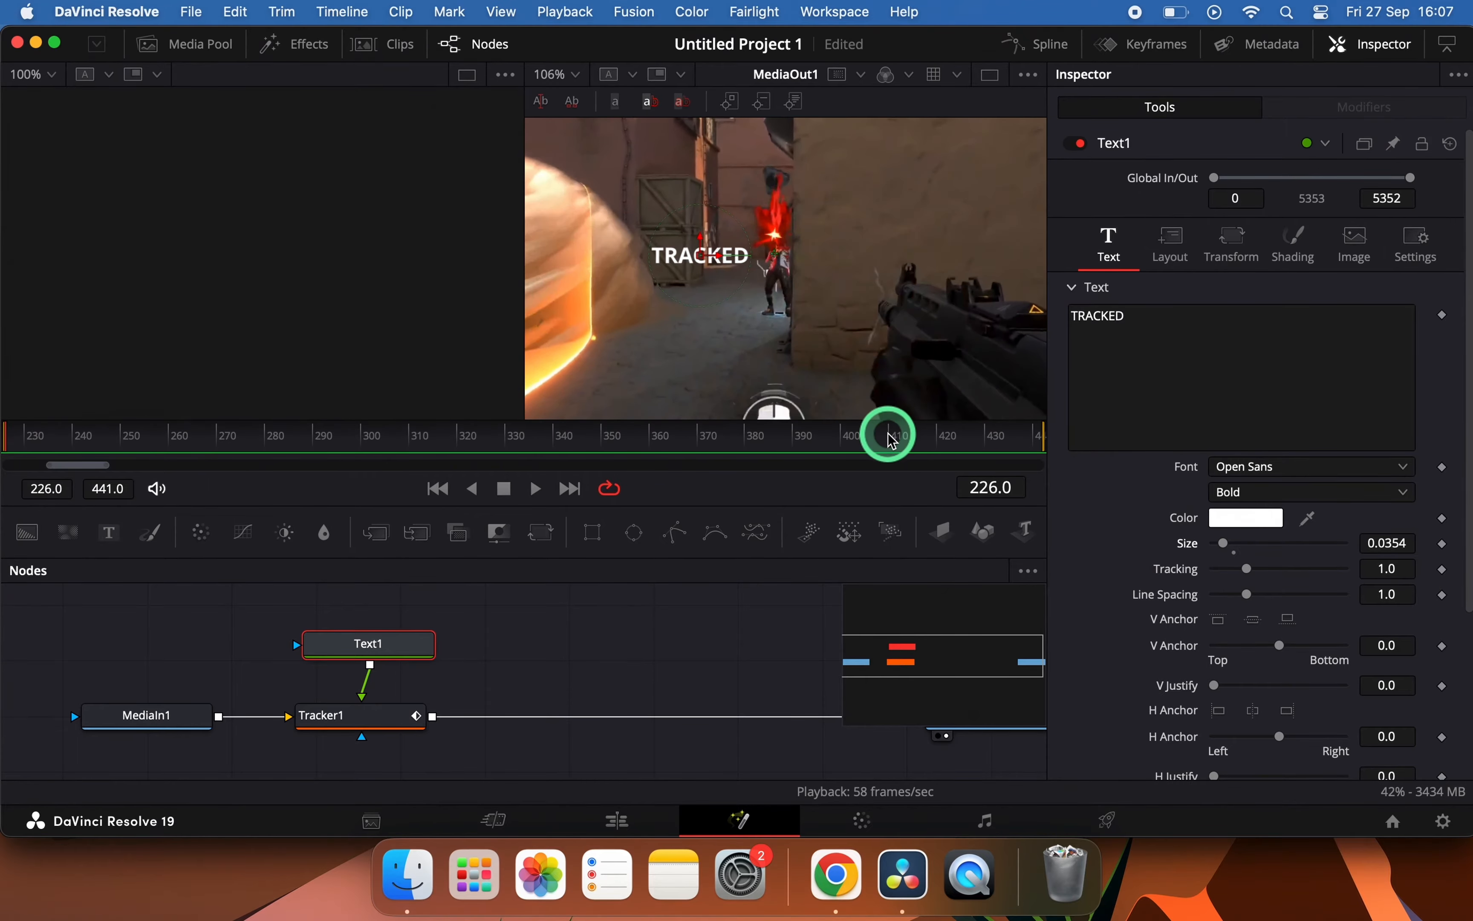
{"action": "left_click", "coordinate": [4, 428]}
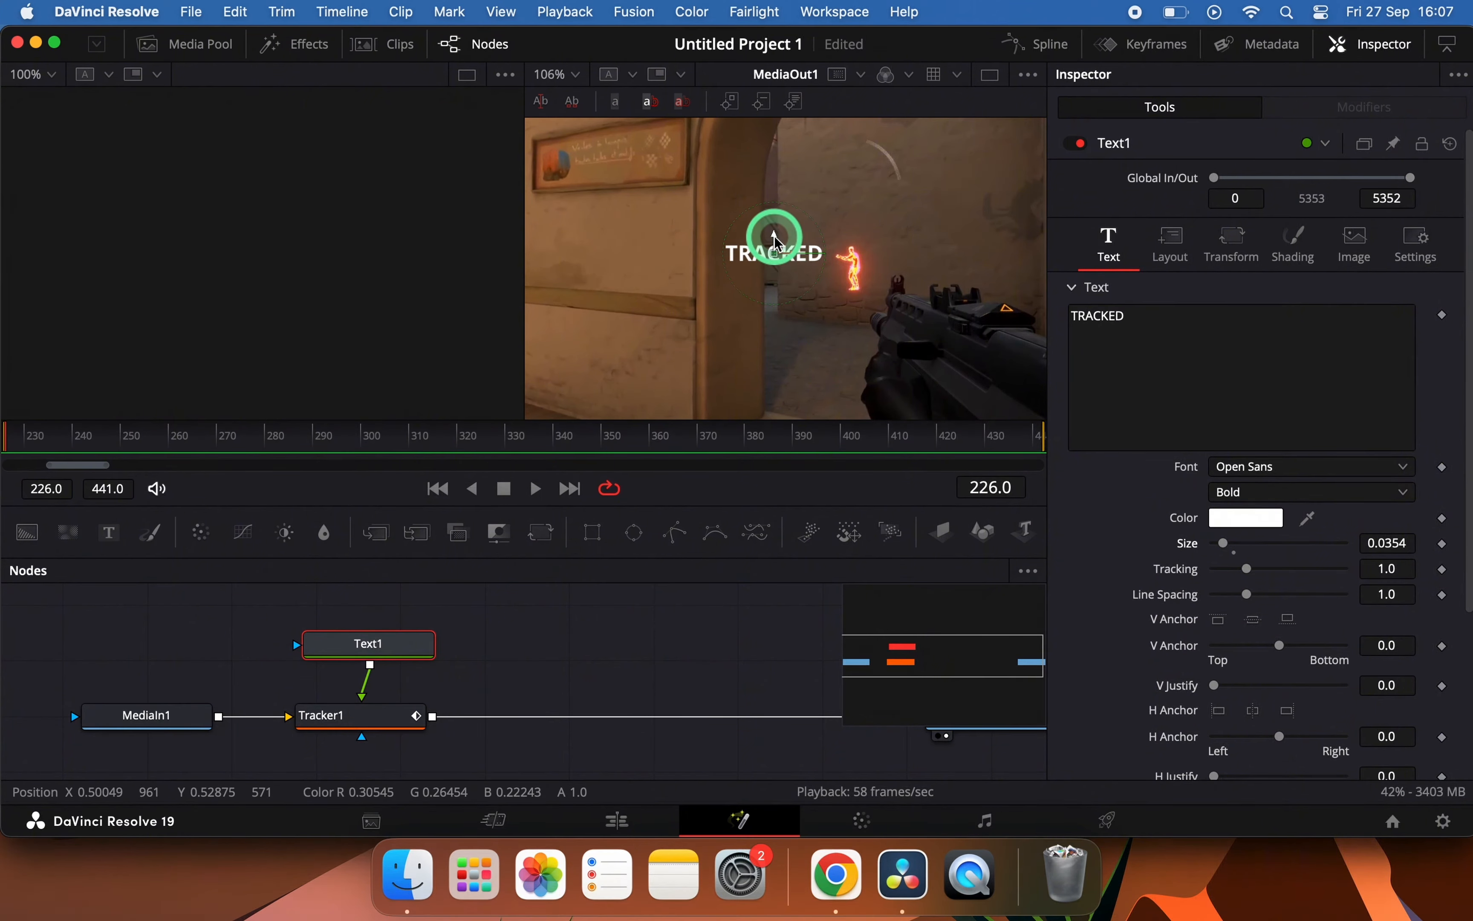
Position the "TRACKED" text just above the enemy's head at frame 226 and reduce its size to 0.0197
{"action": "scroll", "coordinate": [777, 304], "scroll_direction": "up", "scroll_amount": 3}
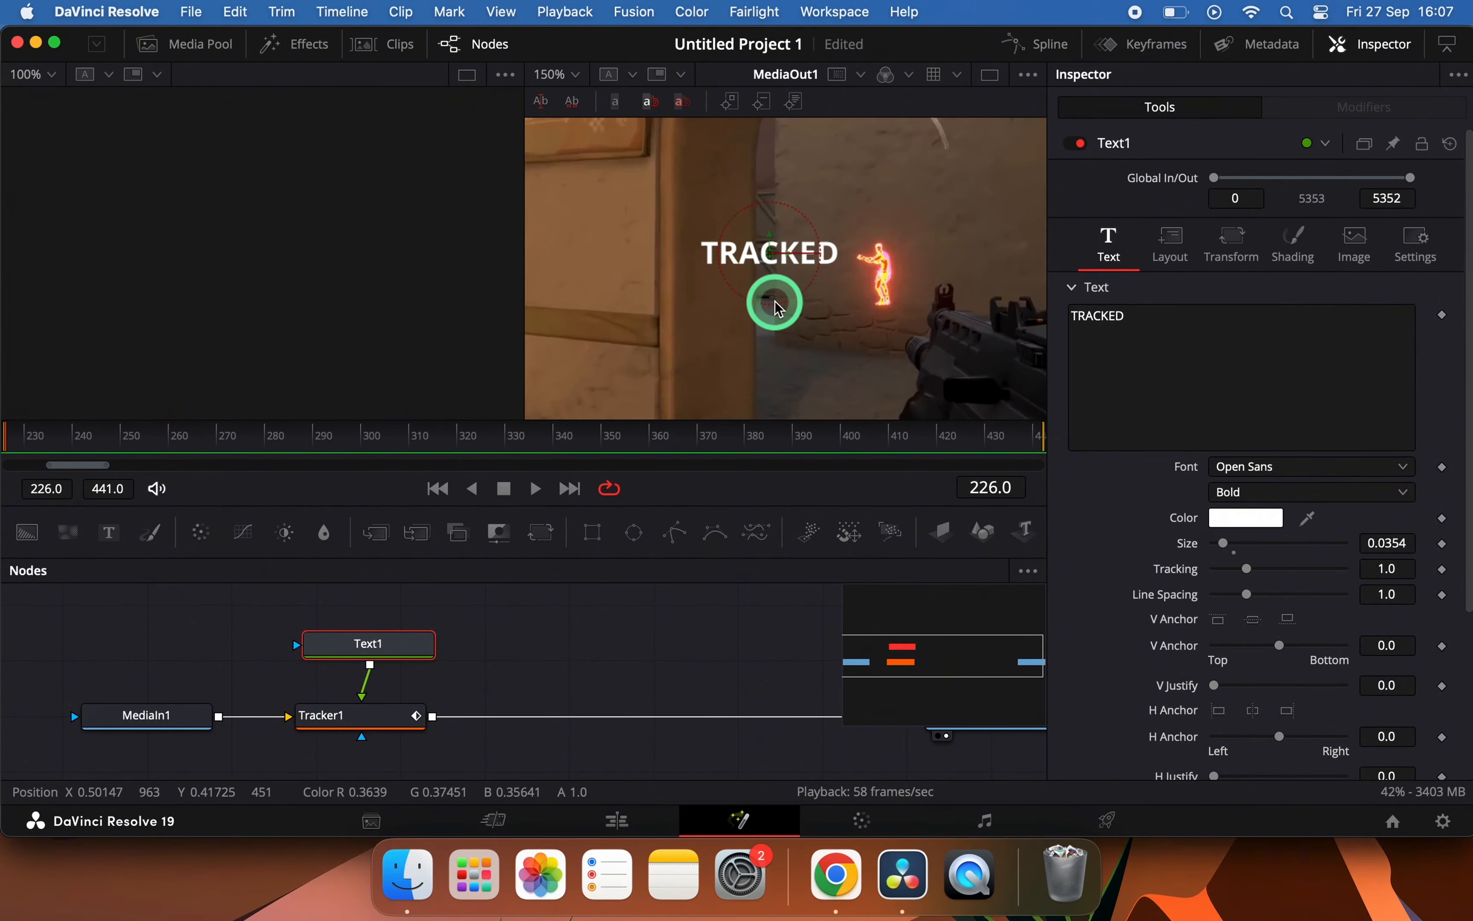
{"action": "left_click_drag", "start_coordinate": [778, 305], "coordinate": [903, 225]}
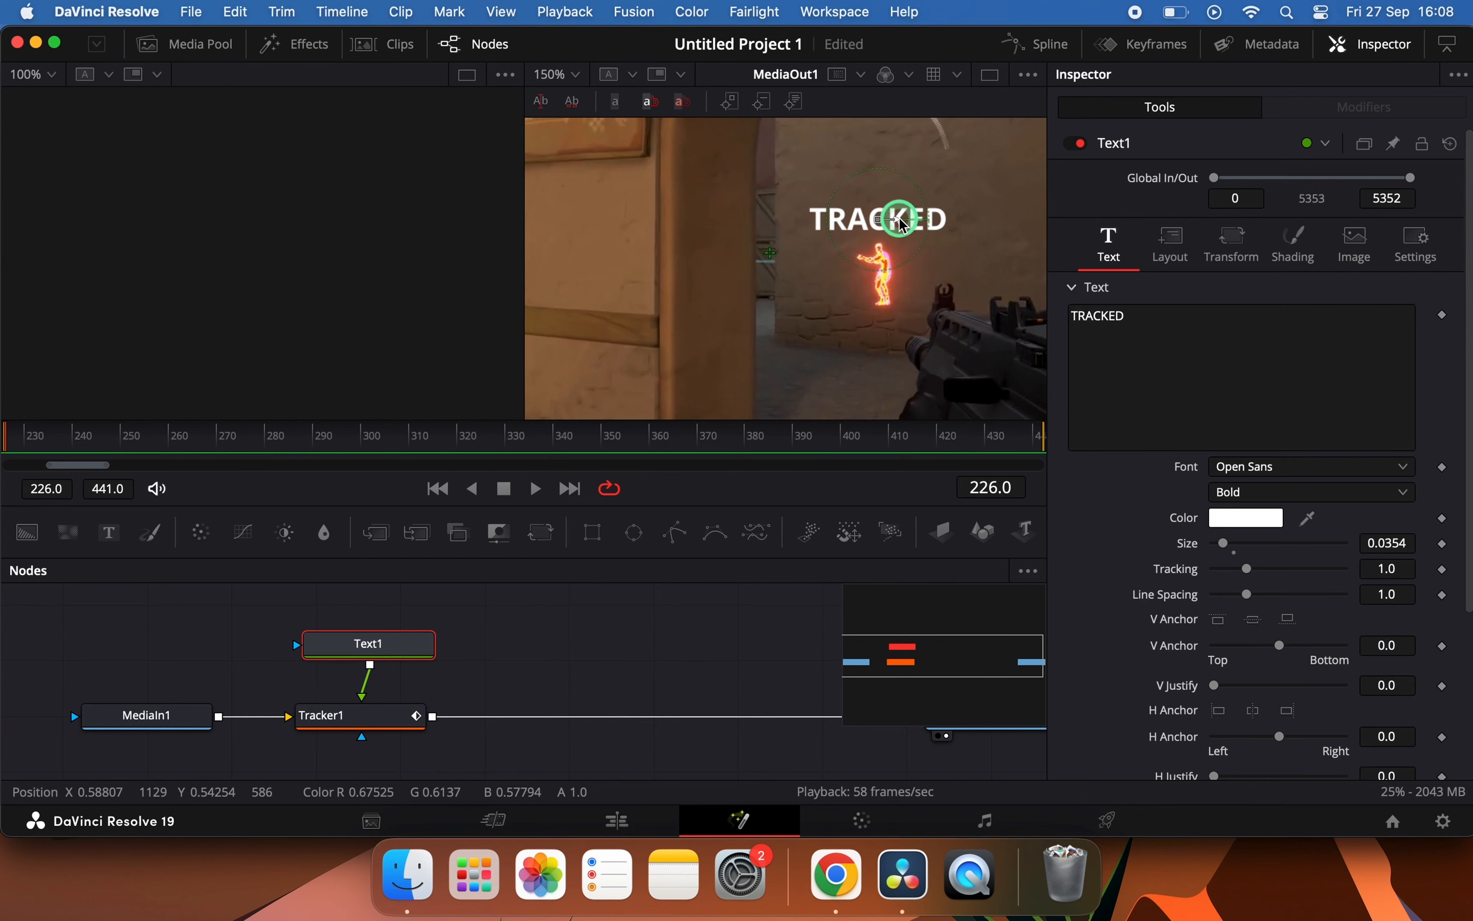
{"action": "left_click", "coordinate": [886, 210]}
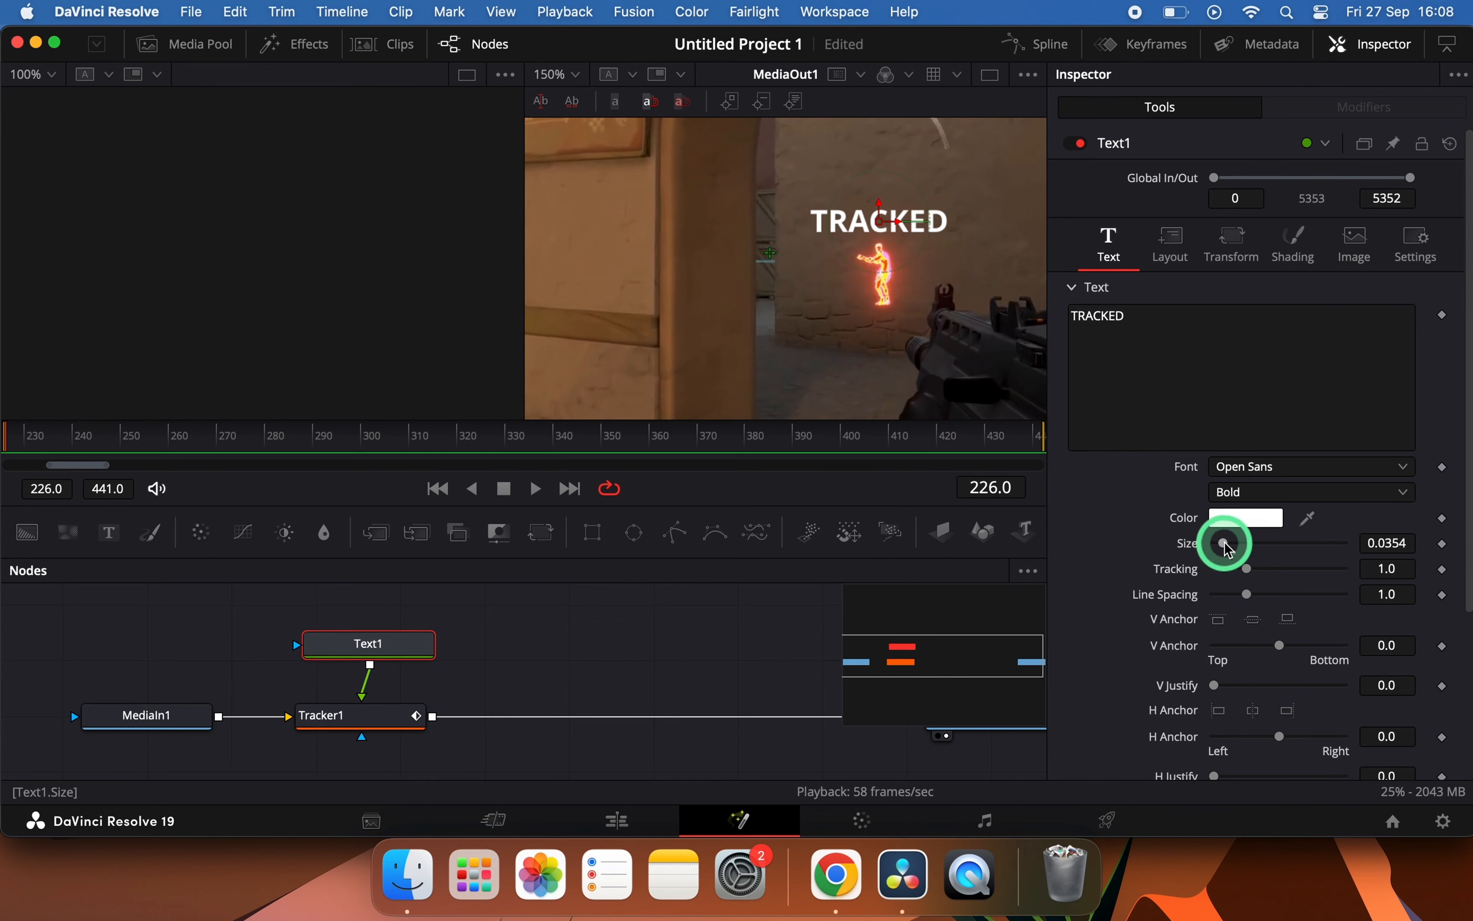
{"action": "left_click_drag", "start_coordinate": [1228, 549], "coordinate": [1226, 548]}
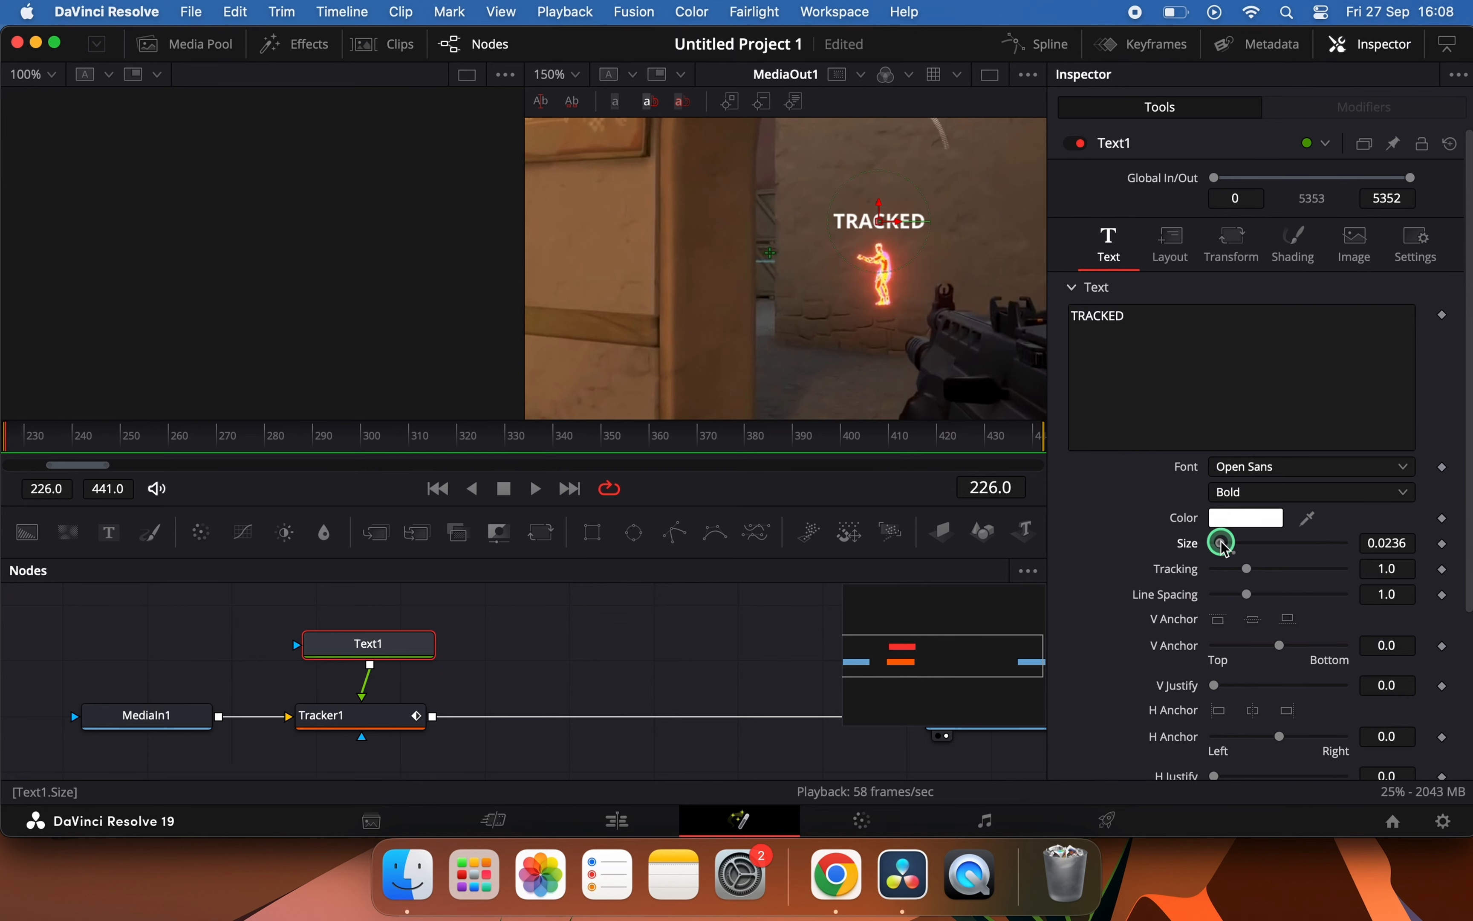
{"action": "left_click", "coordinate": [889, 213]}
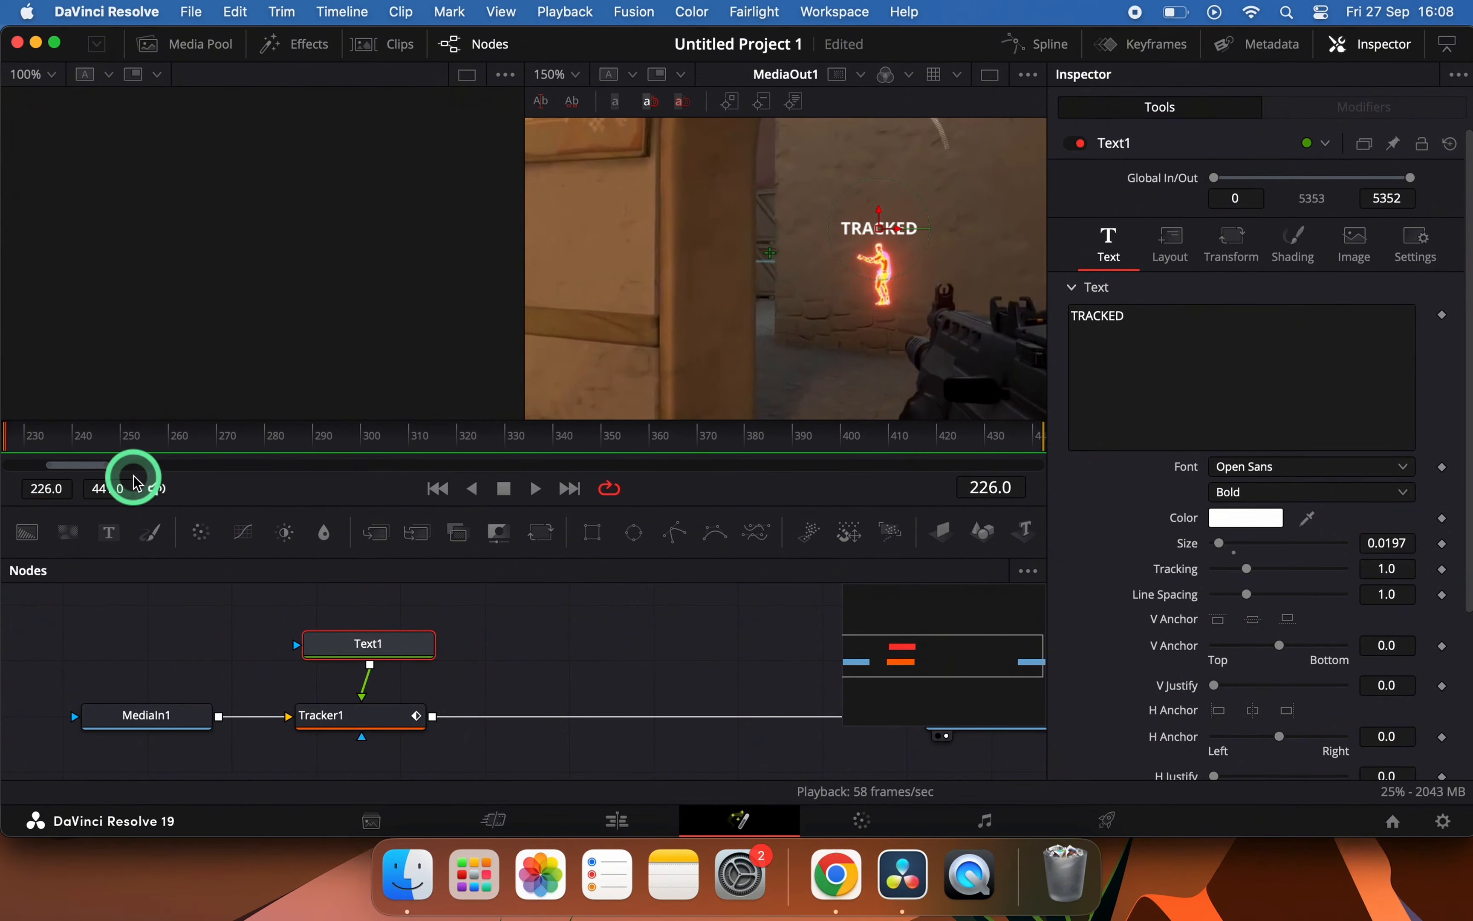
Play the clip from frame 226 repeatedly to check how the text follows the enemy's head
{"action": "key", "text": "space"}
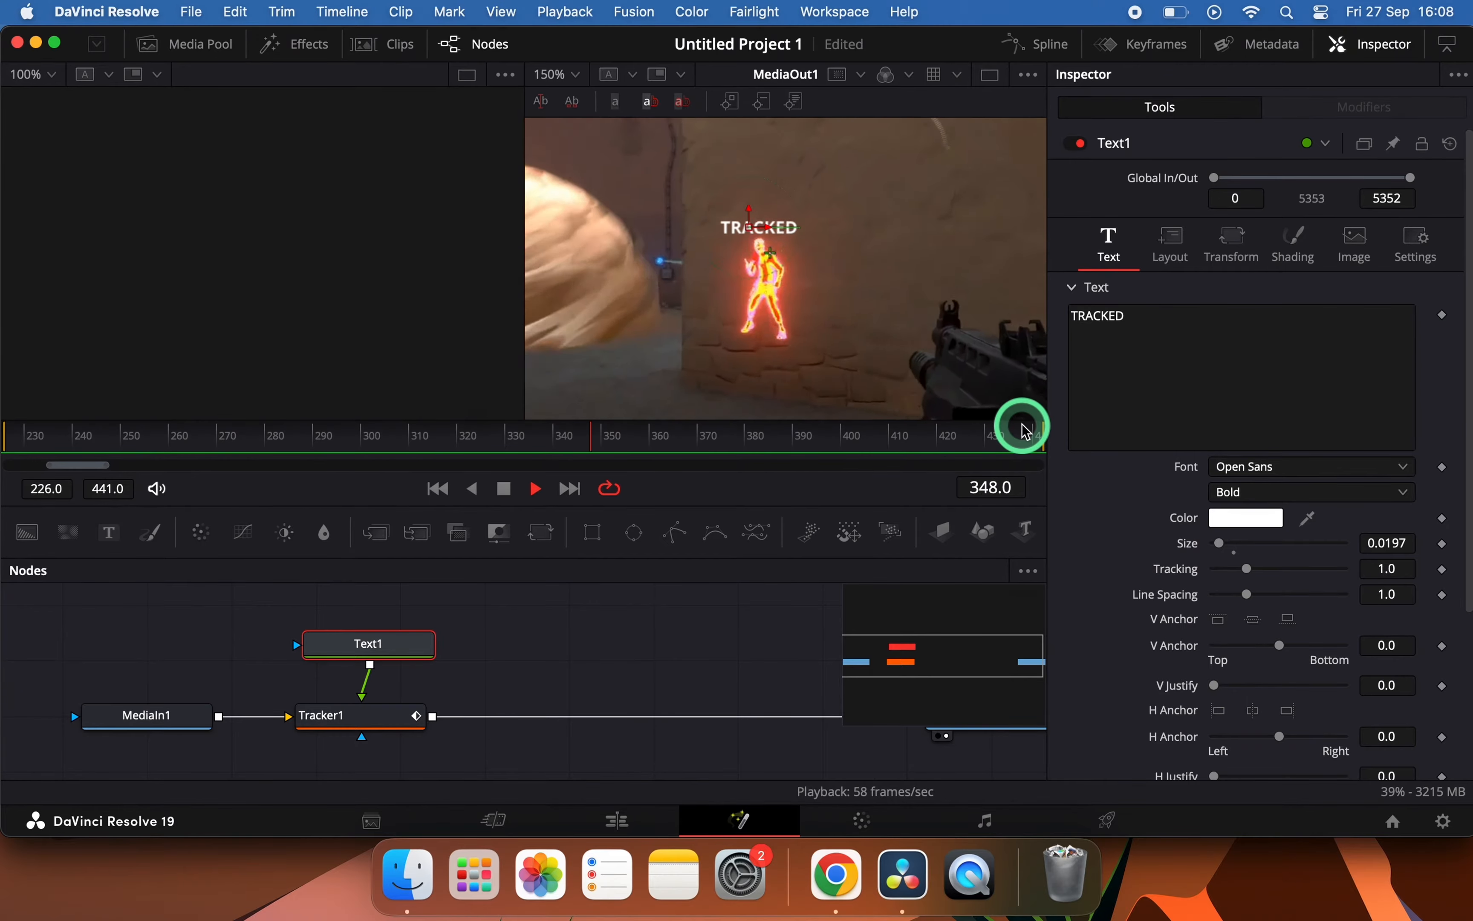
{"action": "key", "text": "space"}
{"action": "key", "text": "space"}
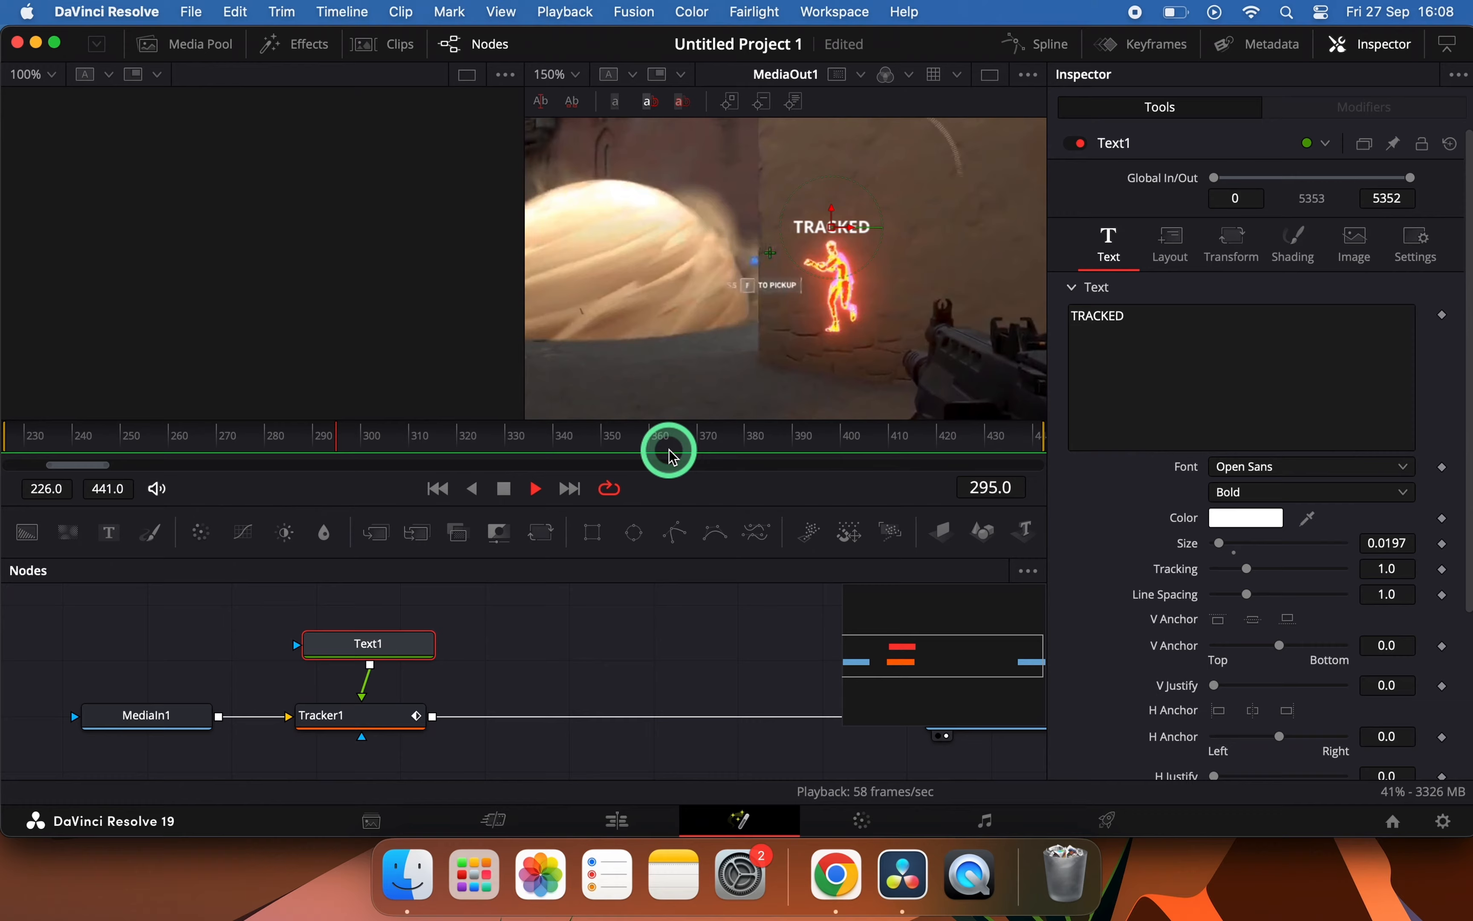
{"action": "key", "text": "space"}
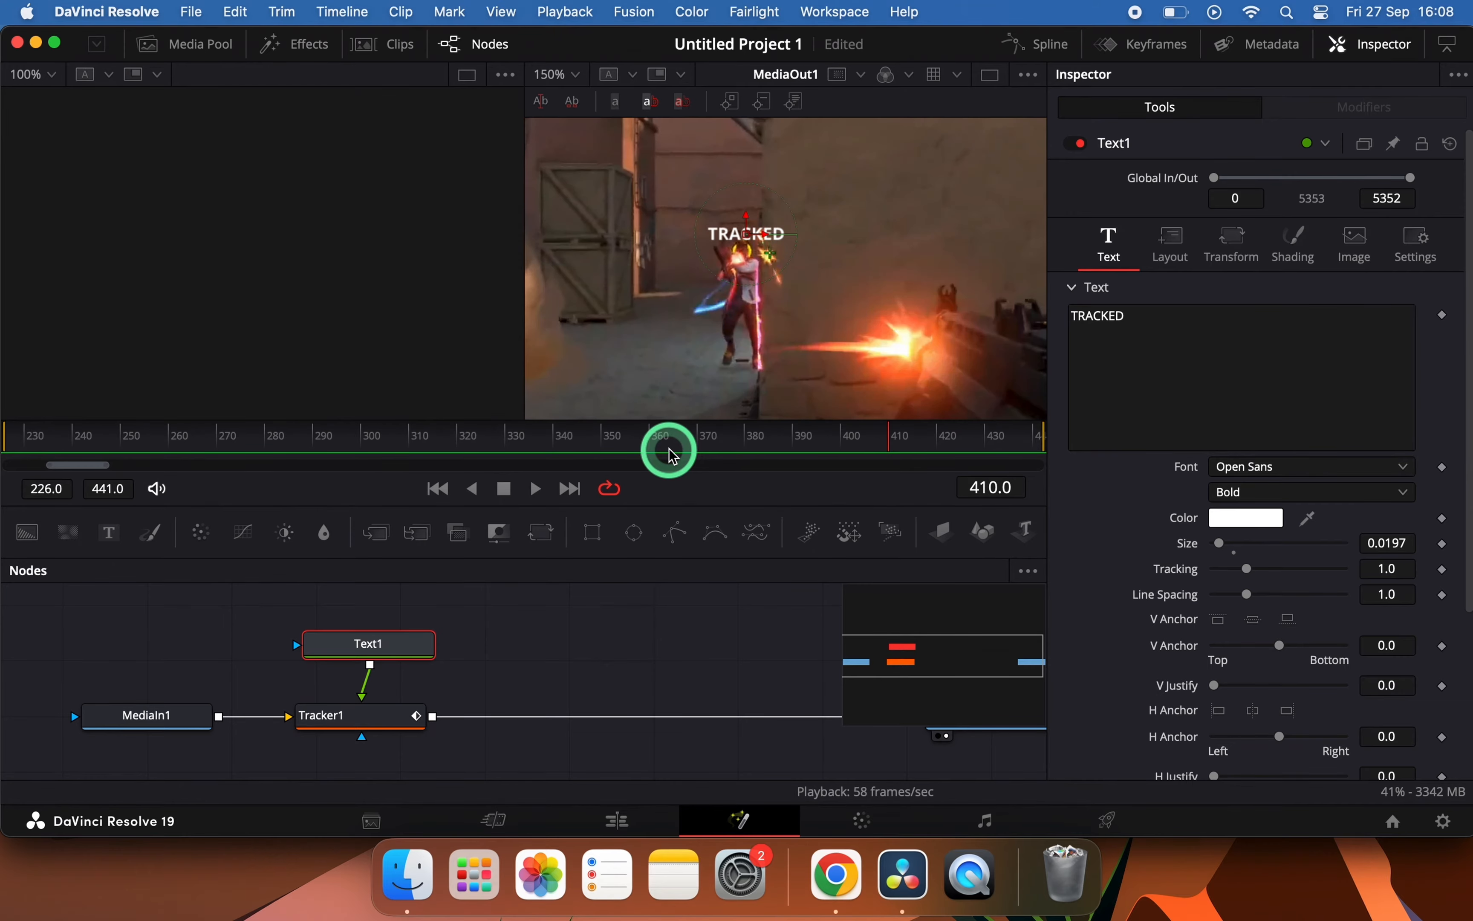
{"action": "left_click_drag", "start_coordinate": [644, 446], "coordinate": [3, 449]}
{"action": "key", "text": "space"}
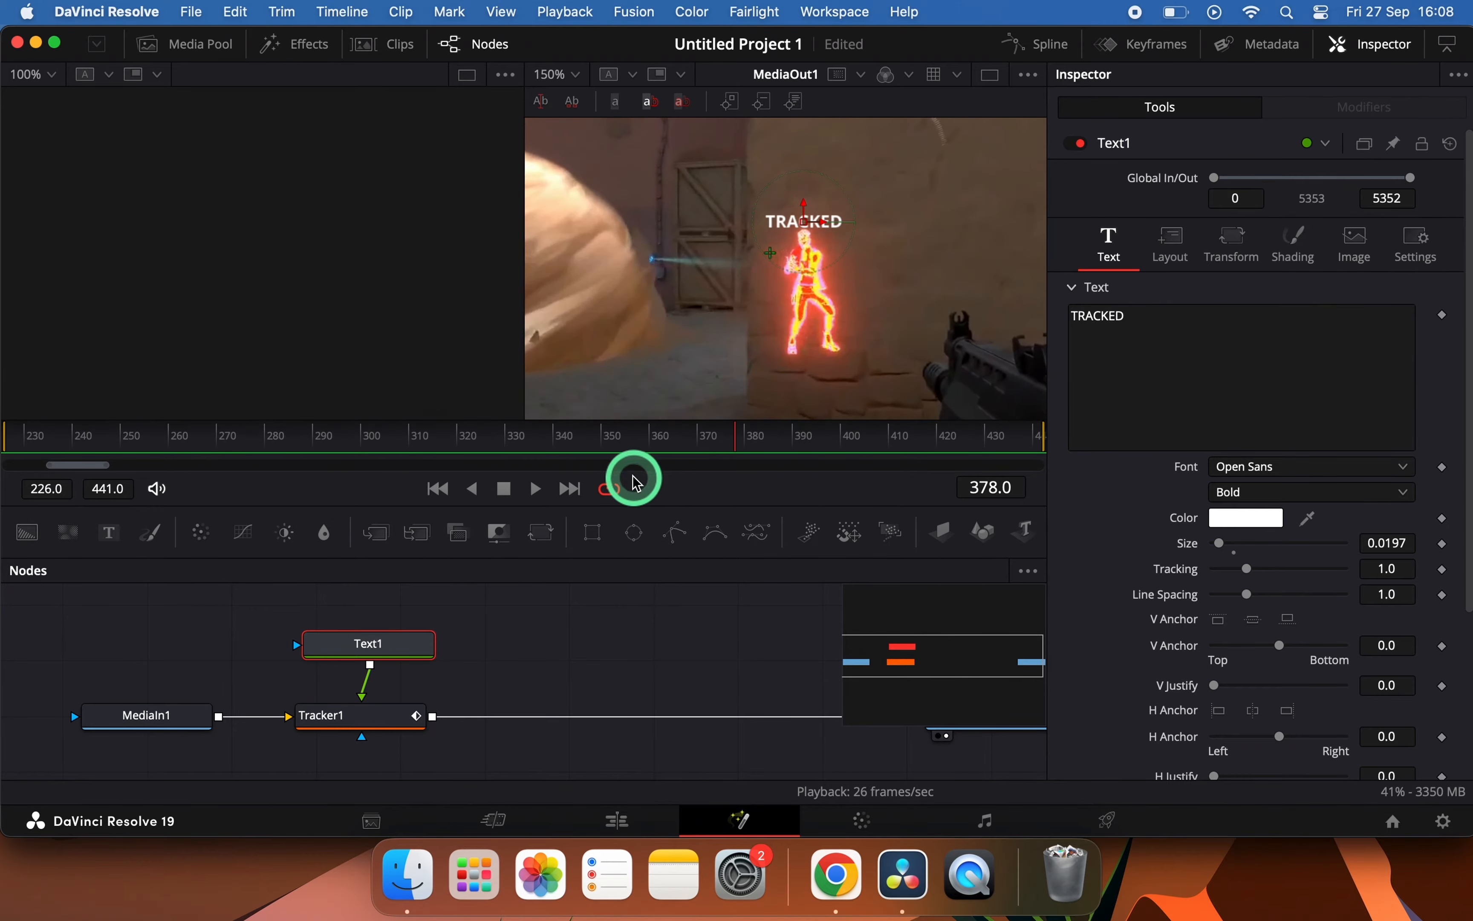
Keyframe the Text1 size at frame 392, and add a second size keyframe at frame 397 with the value 0.0
{"action": "left_click_drag", "start_coordinate": [730, 457], "coordinate": [816, 452]}
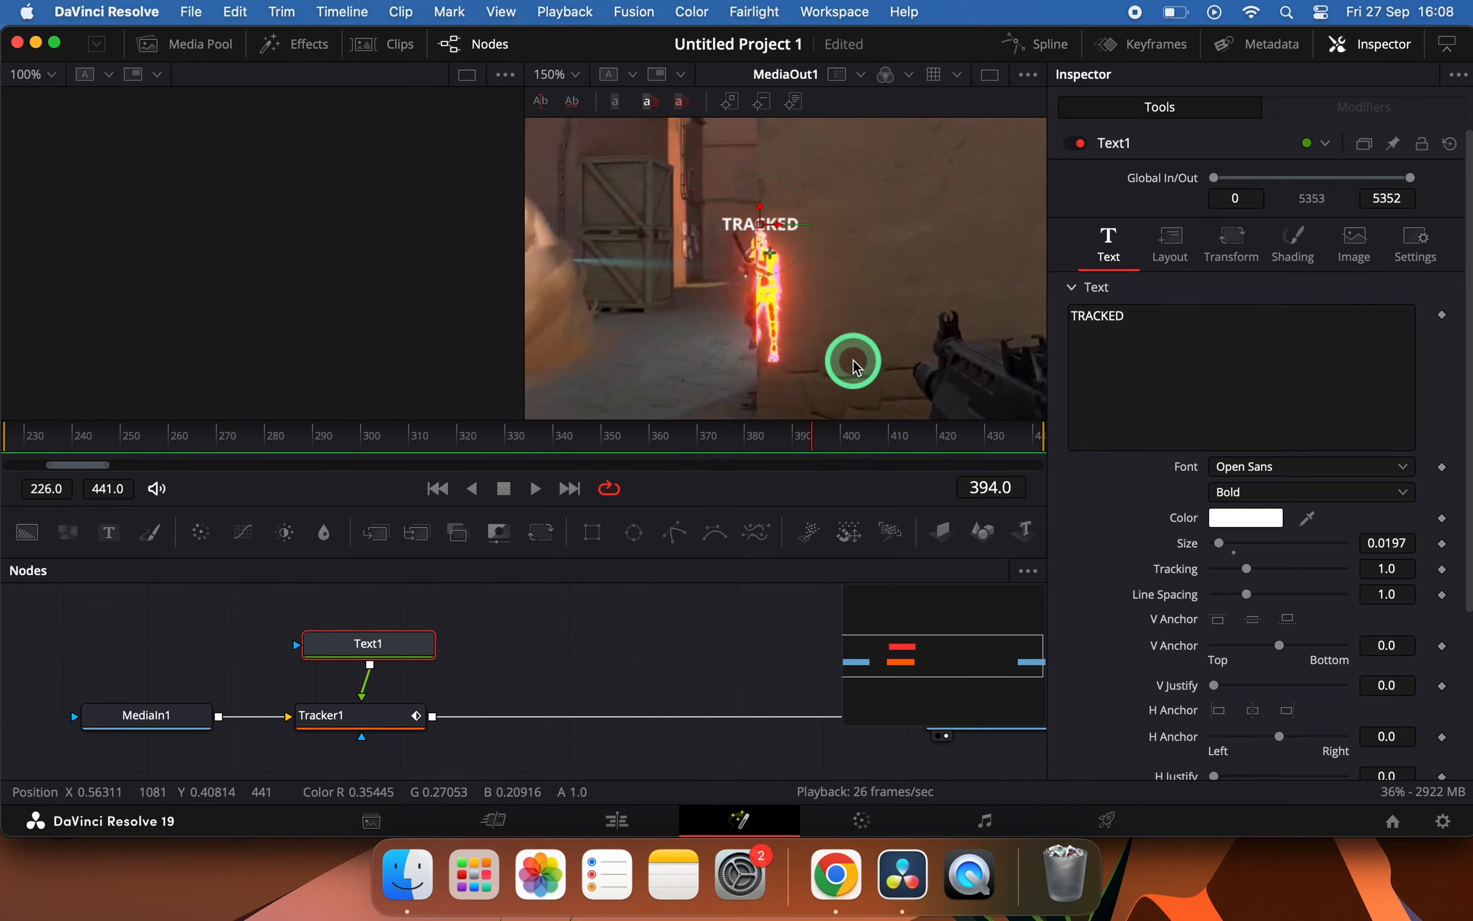
{"action": "left_click_drag", "start_coordinate": [855, 366], "coordinate": [809, 449]}
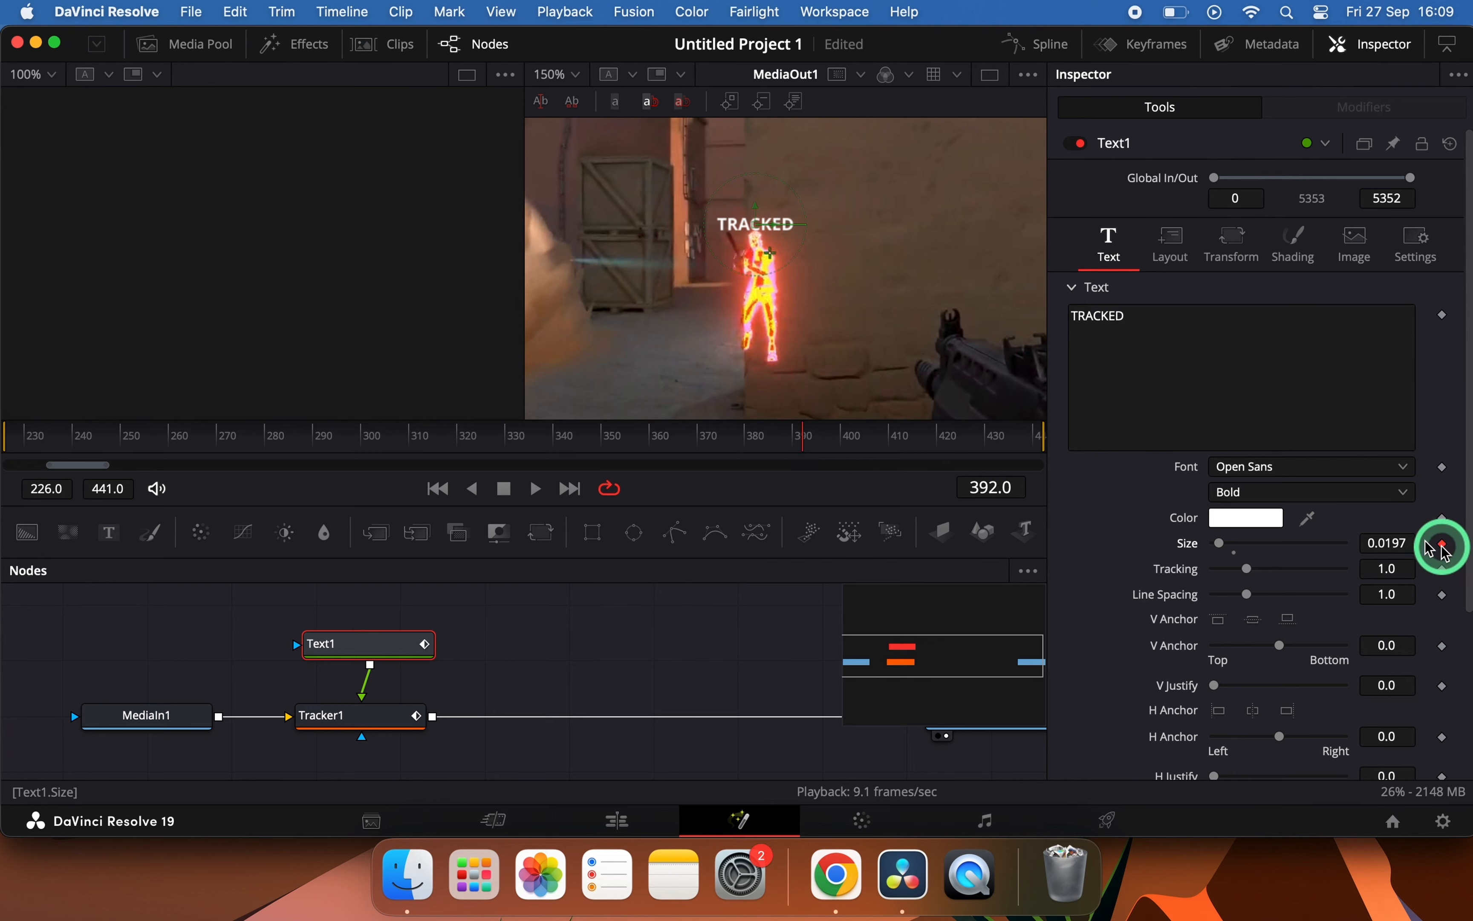
{"action": "left_click", "coordinate": [811, 429]}
{"action": "left_click_drag", "start_coordinate": [808, 438], "coordinate": [833, 438]}
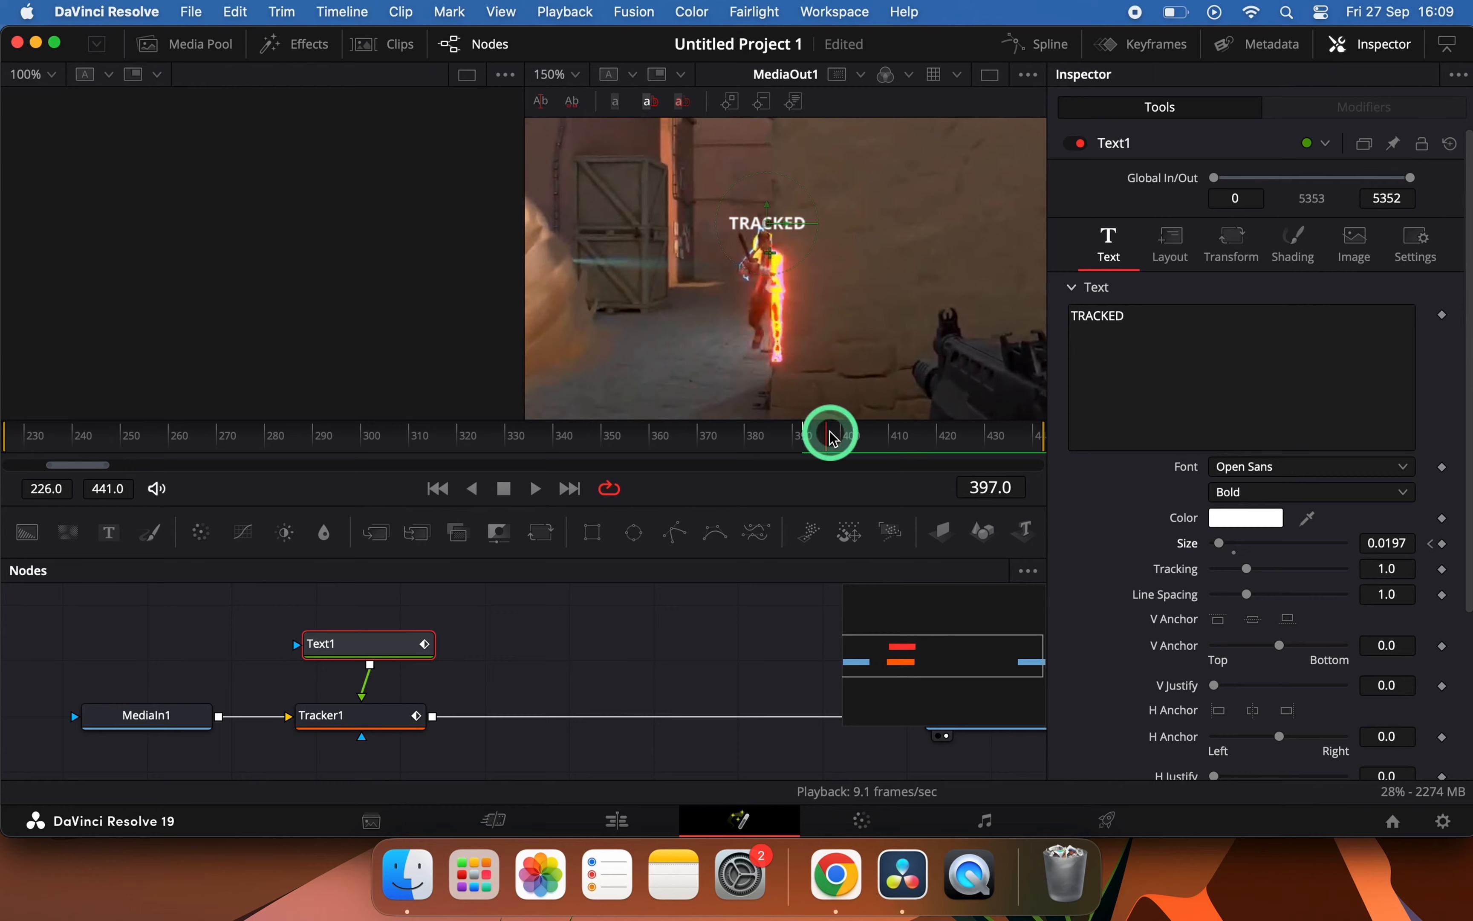
{"action": "left_click", "coordinate": [1444, 544]}
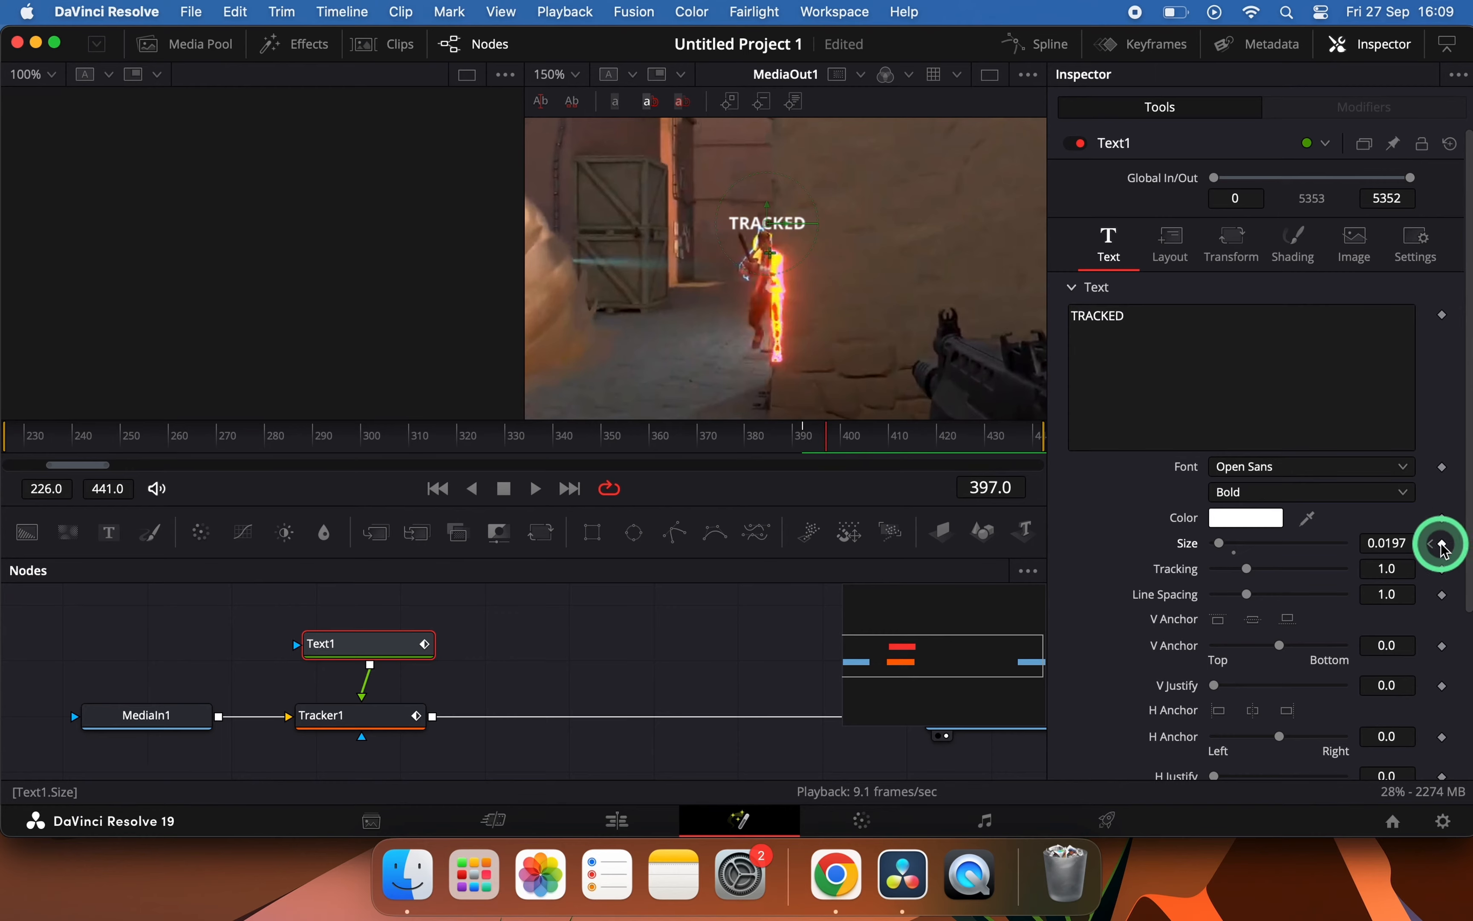
{"action": "left_click_drag", "start_coordinate": [1221, 544], "coordinate": [1219, 548]}
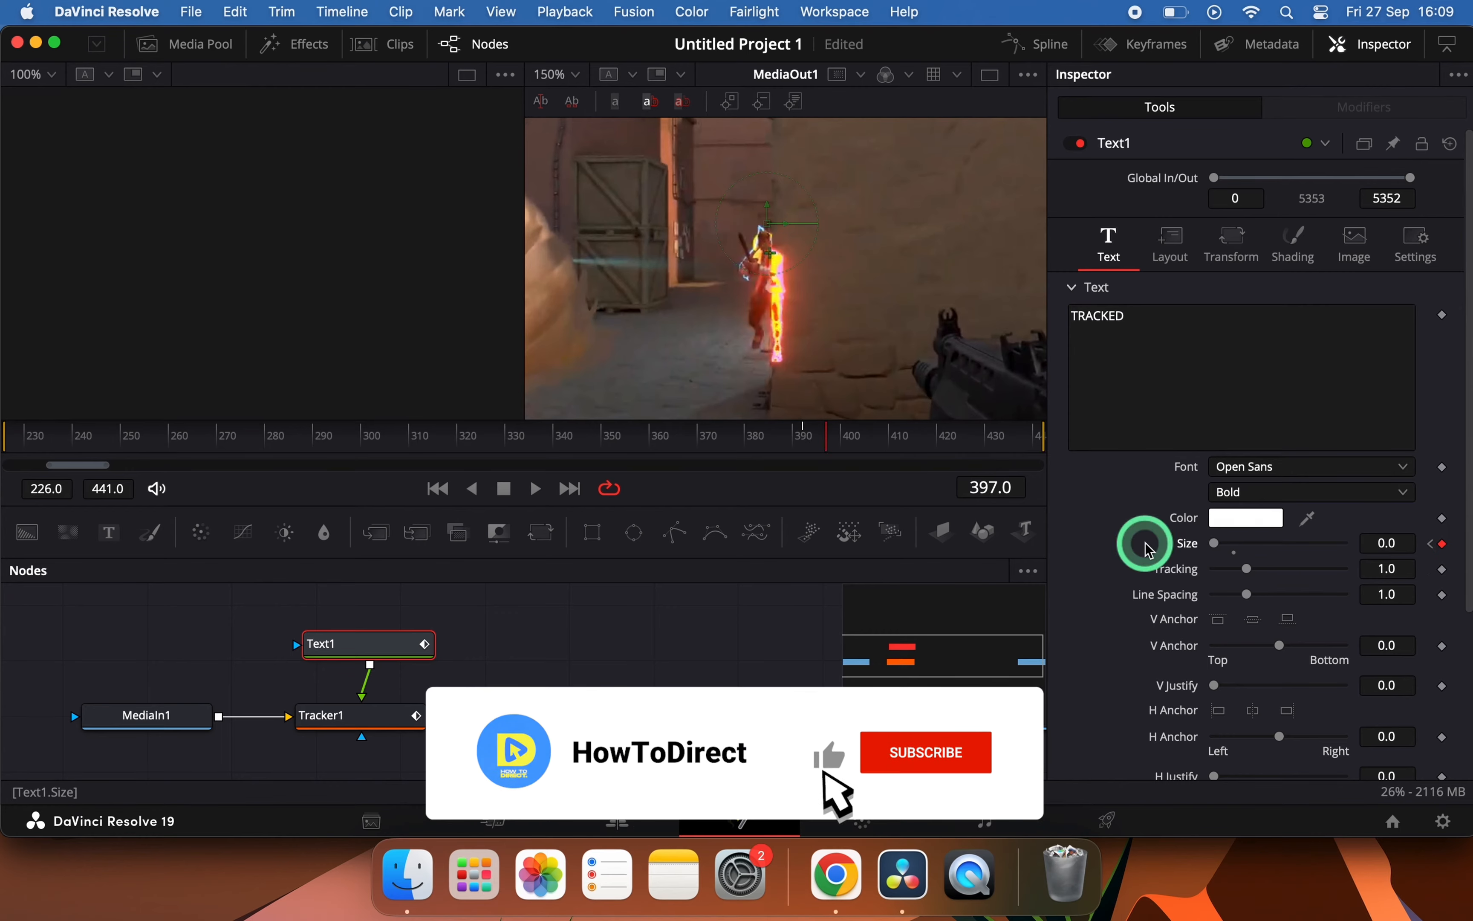
Return to frame 226 and play the clip to review the tracked text with its size animation
{"action": "left_click_drag", "start_coordinate": [761, 437], "coordinate": [3, 460]}
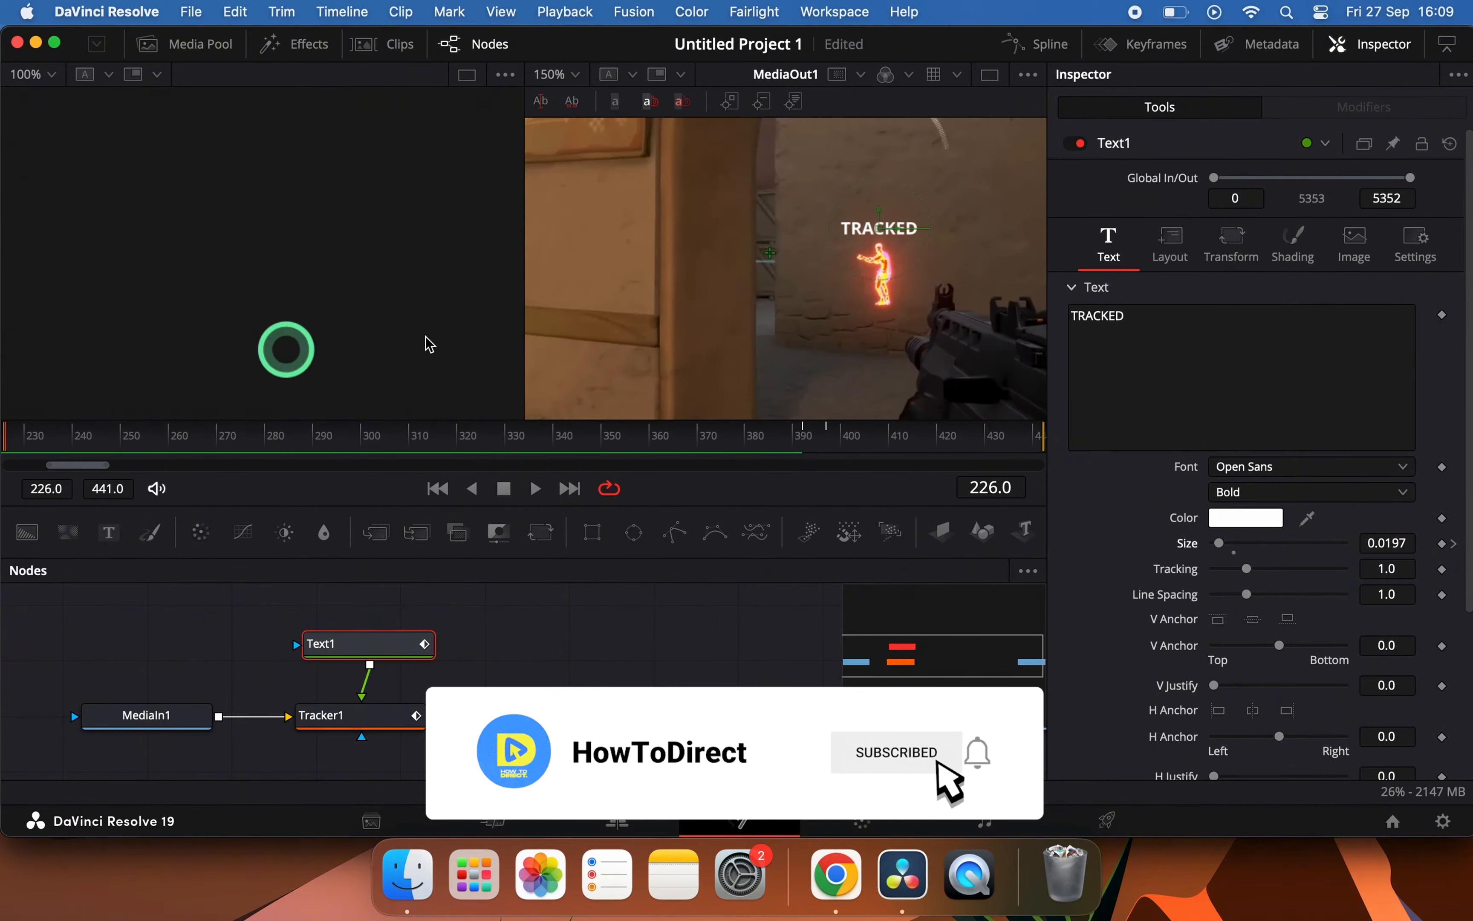
{"action": "key", "text": "space"}
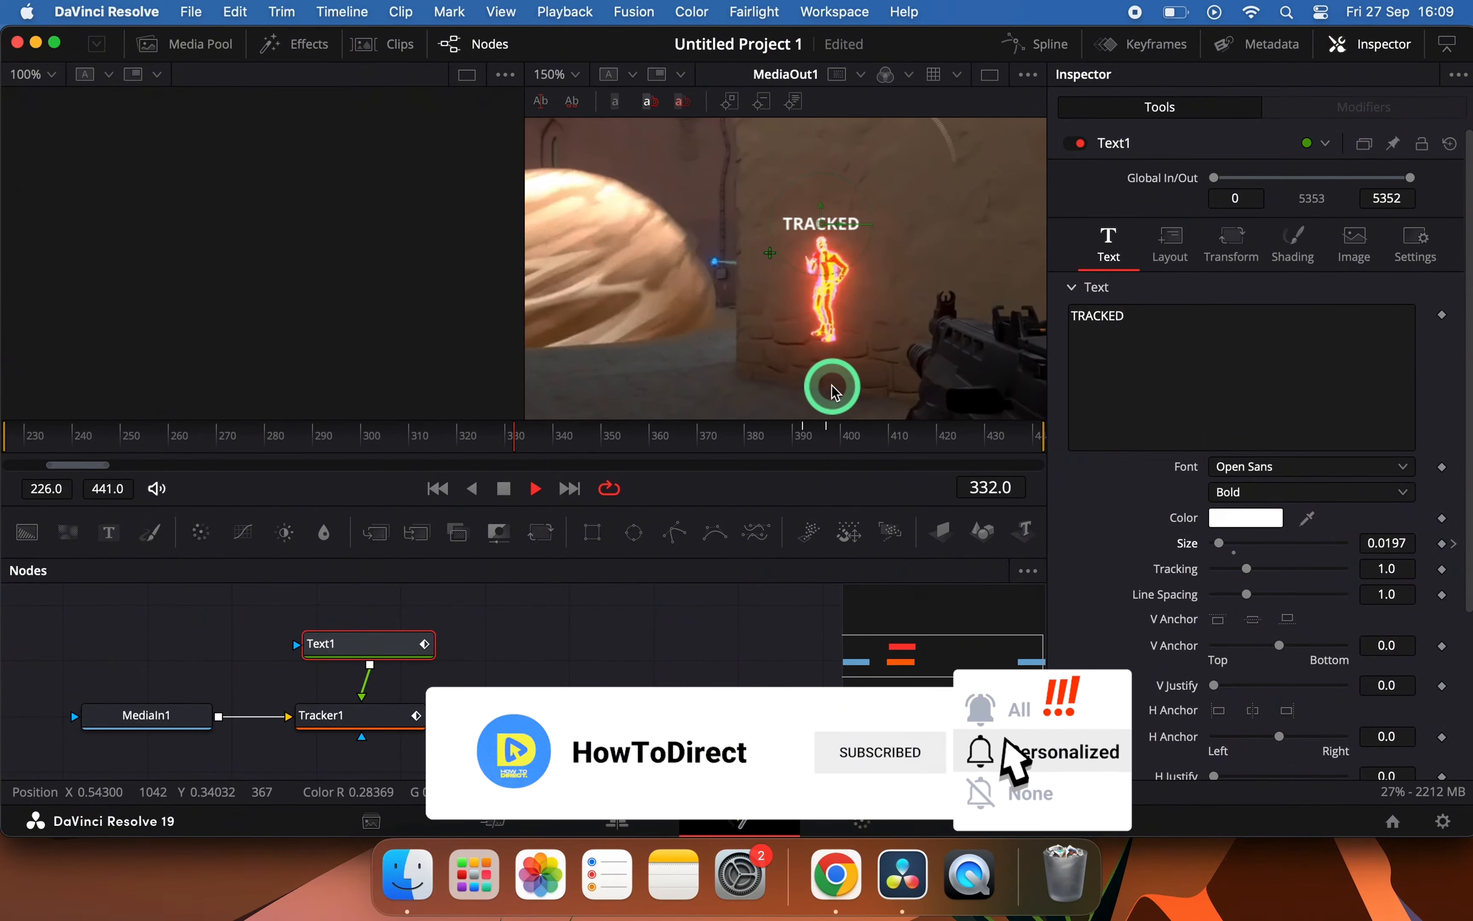